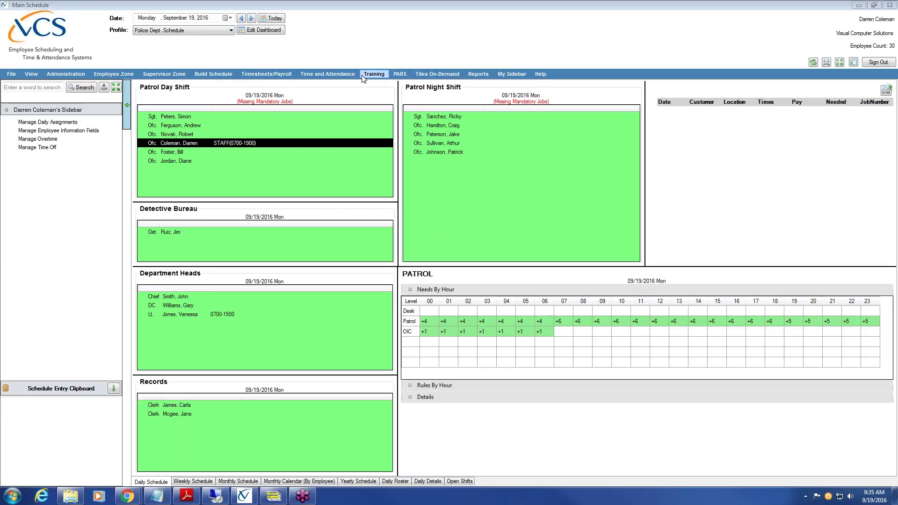
- Close the Extra Duty Billing window and minimise the Main Schedule window to reveal the desktop
click(273, 496)
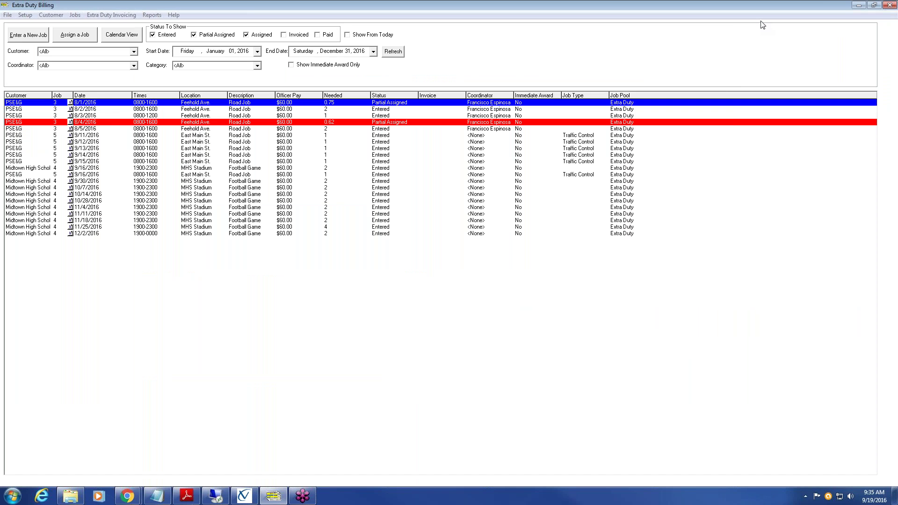
click(889, 5)
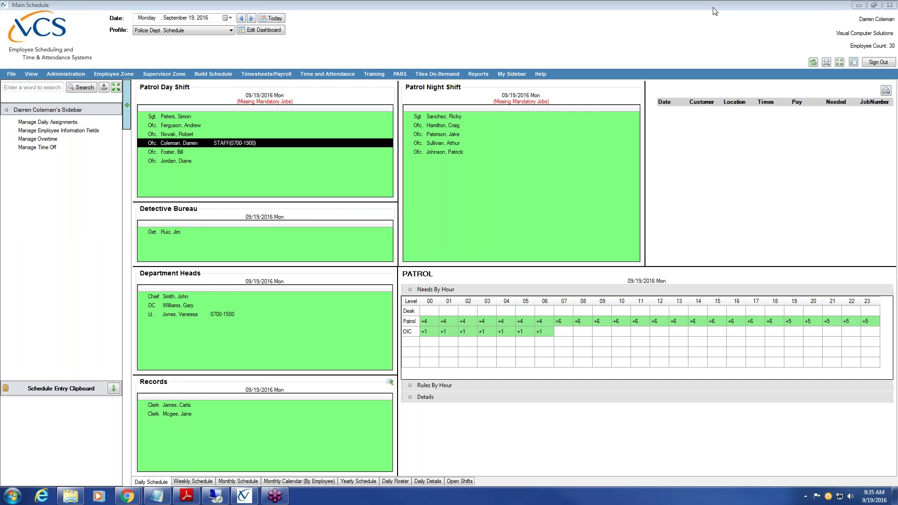
click(855, 5)
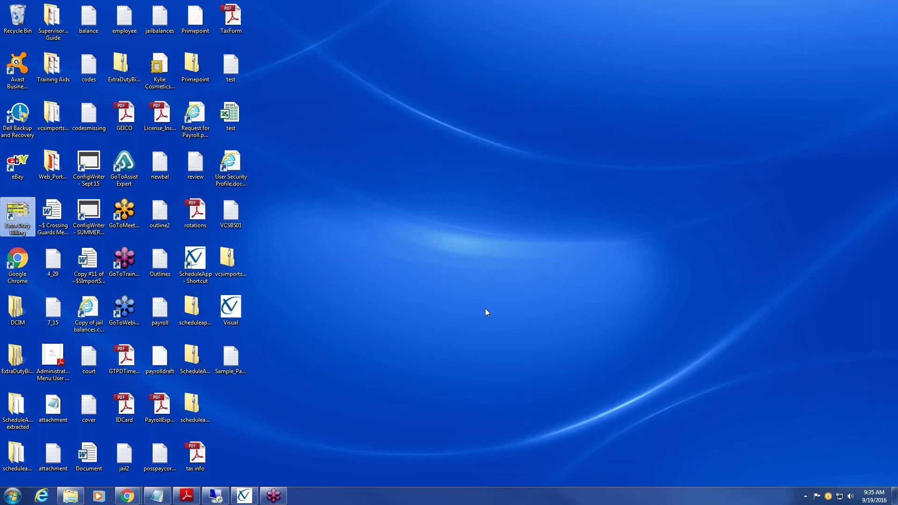
- Launch Extra Duty Billing from its desktop icon and sign on with the administrator credentials
double_click(19, 213)
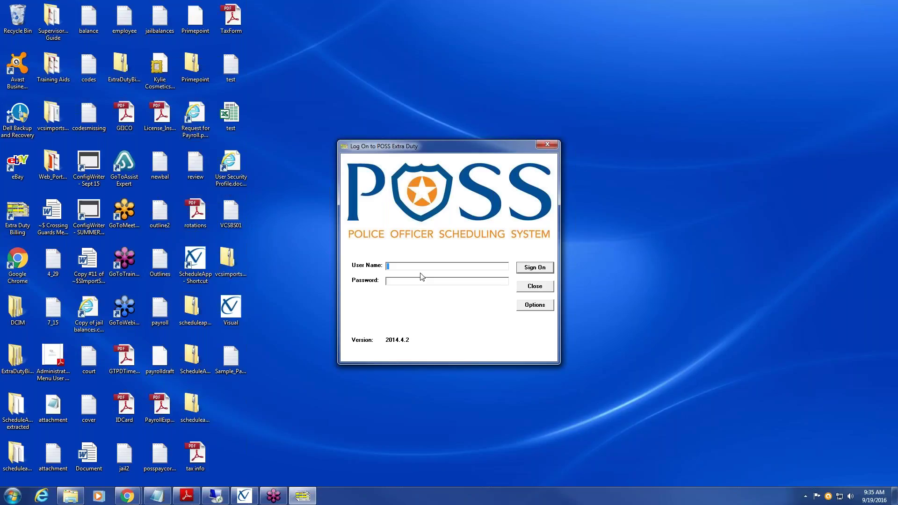
text(secad)
text(m)
text(*****)
text(*)
key(Return)
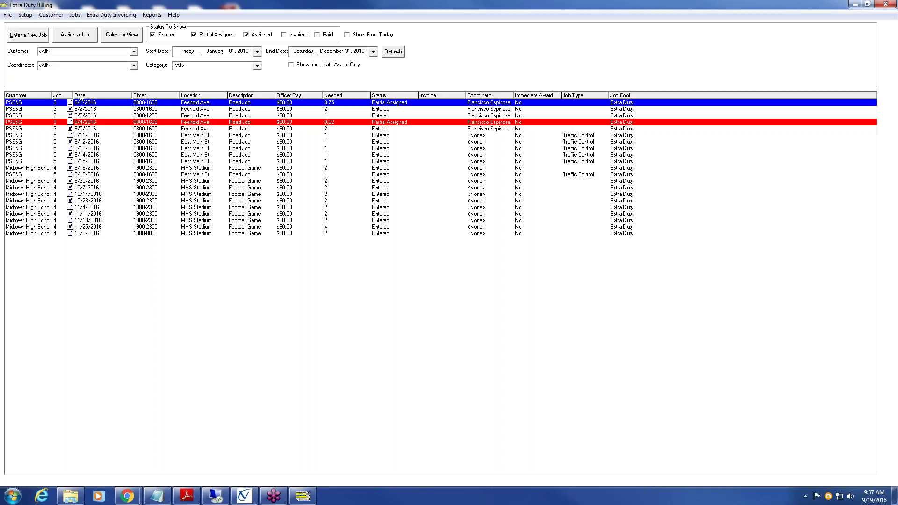
- Open the Setup menu, dismiss it, and reopen it to show the setup options
click(26, 15)
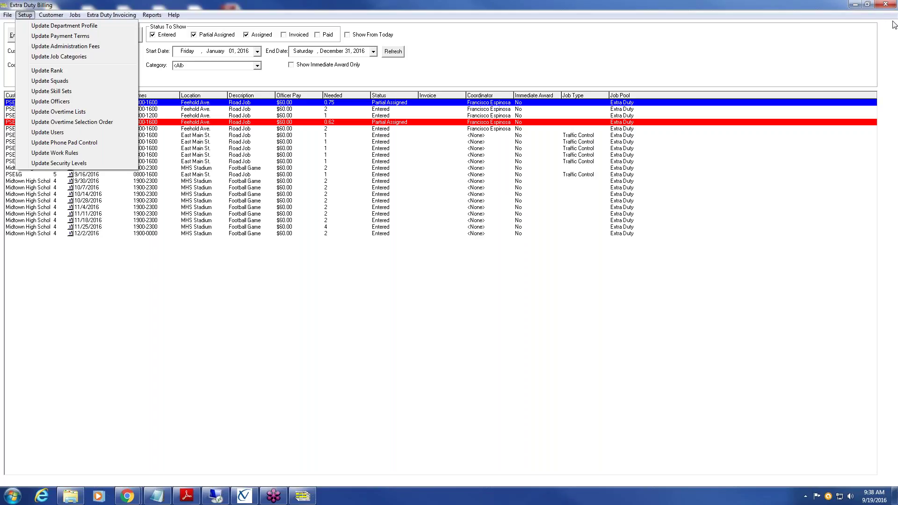
click(875, 26)
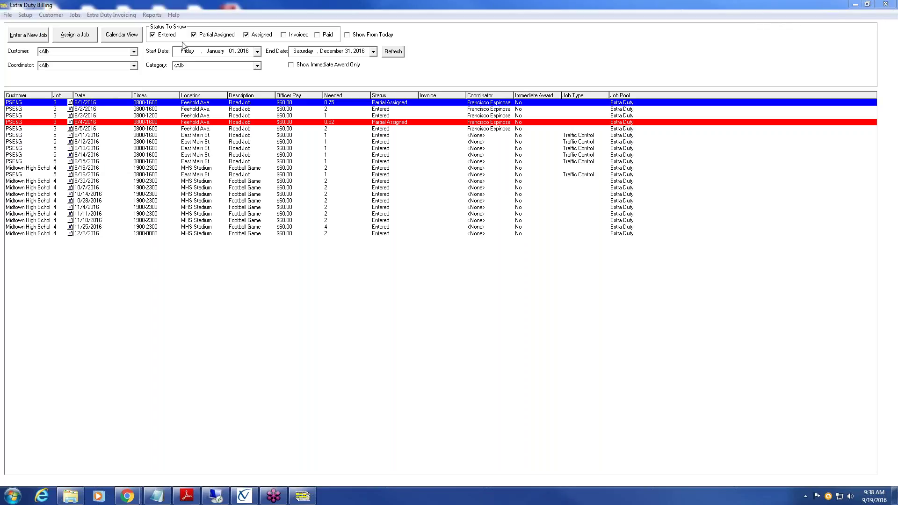
click(25, 15)
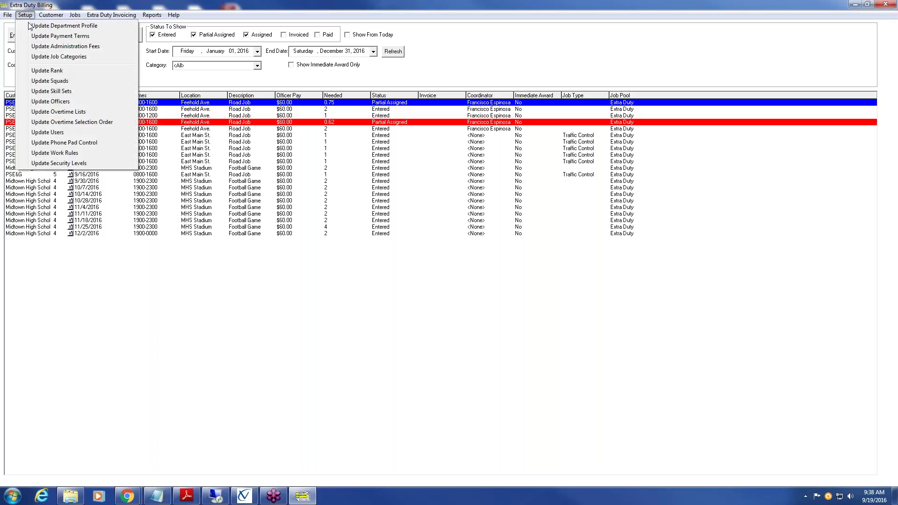
- Choose Update Department Profile from the Setup menu
click(117, 26)
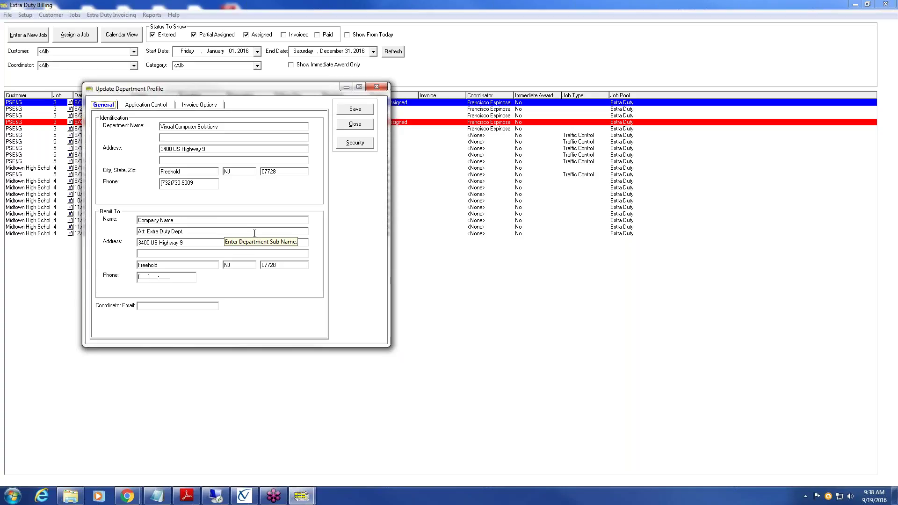
click(201, 220)
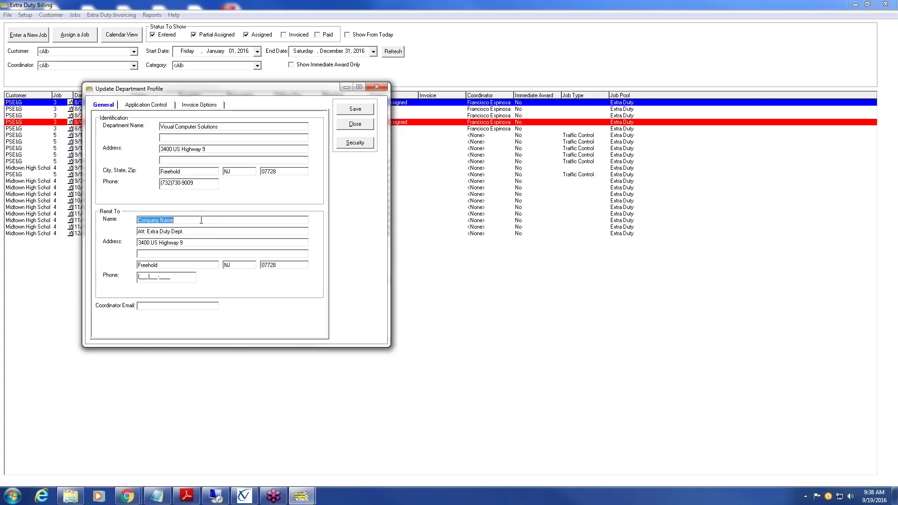
click(201, 220)
click(202, 231)
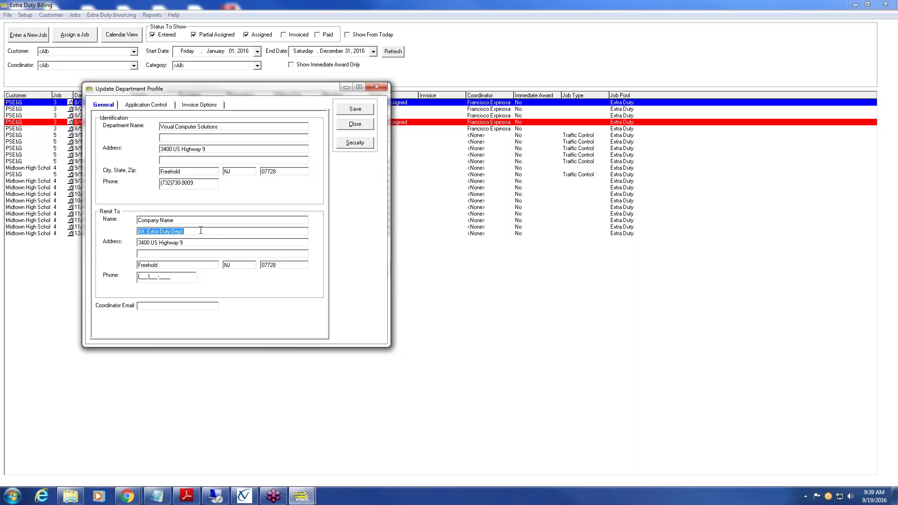
click(201, 230)
key(Tab)
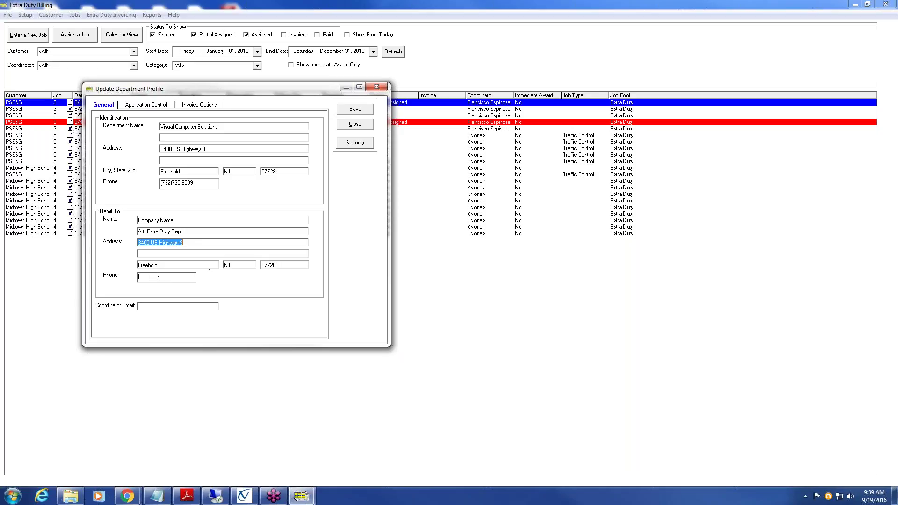
click(219, 242)
click(170, 307)
click(170, 307)
click(137, 106)
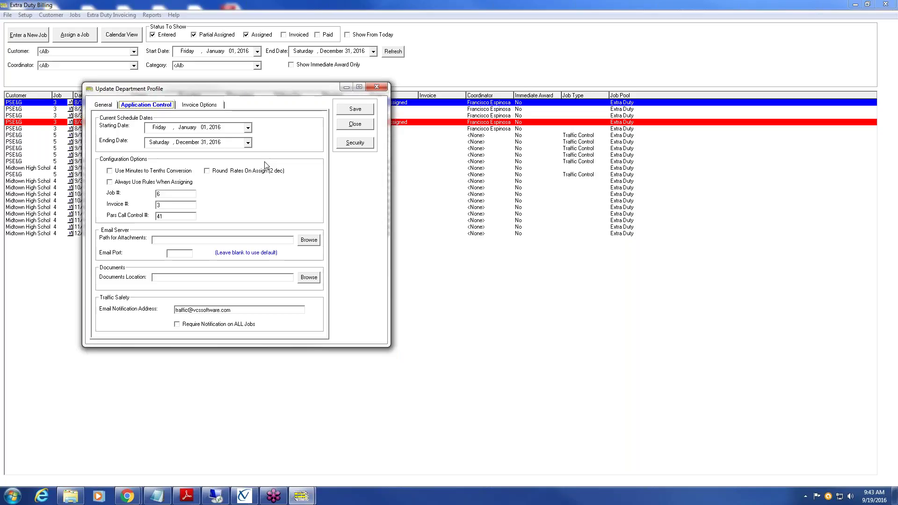
click(169, 193)
- Try Job # values 2 and 350, restore Job # to 6, and clear the Invoice # field
key(BackSpace)
text(2)
key(BackSpace)
text(350)
key(BackSpace)
key(BackSpace)
key(BackSpace)
text(6)
click(158, 205)
key(BackSpace)
- On the Invoice Options tab, browse for a custom invoice header image
click(199, 106)
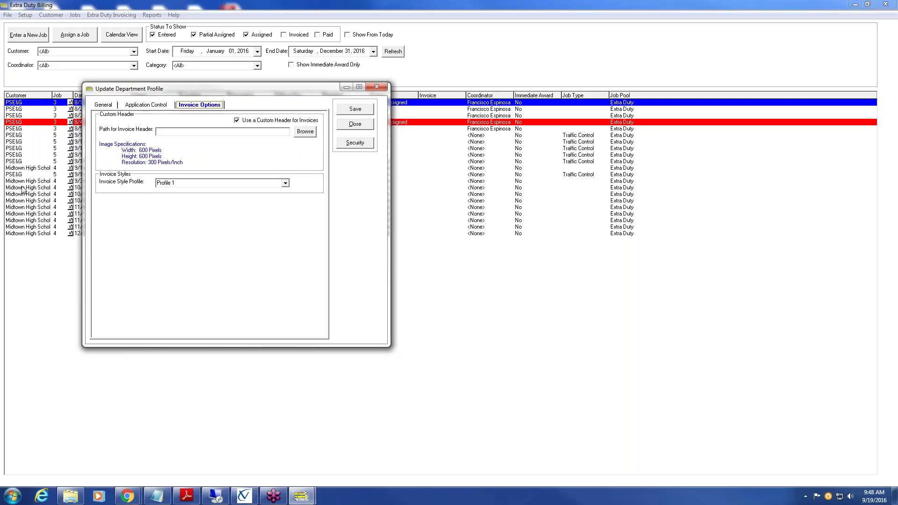
click(305, 133)
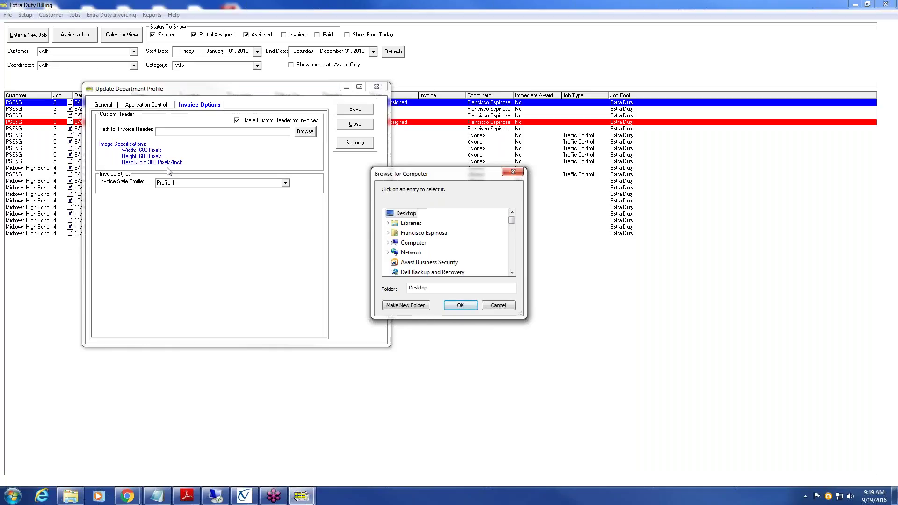
- Cancel the header image browse, keep Profile 1 as invoice style, and save the profile
click(500, 306)
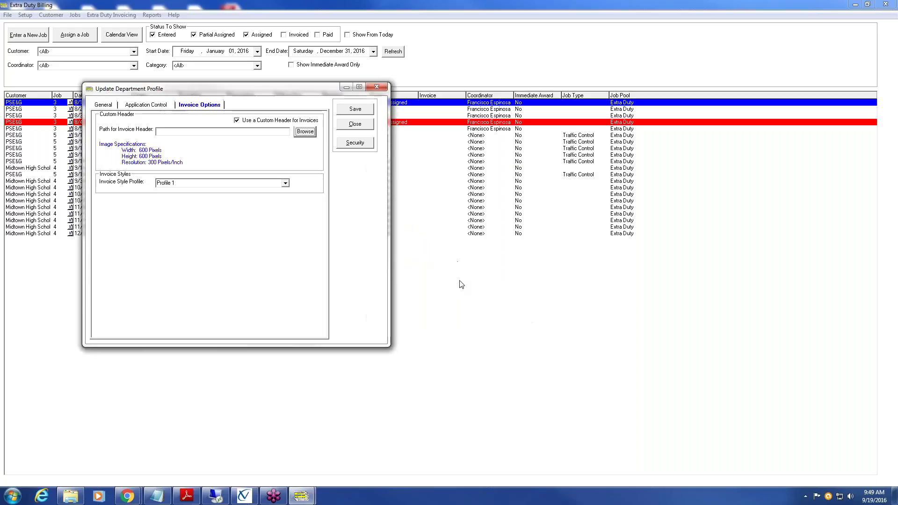
click(286, 182)
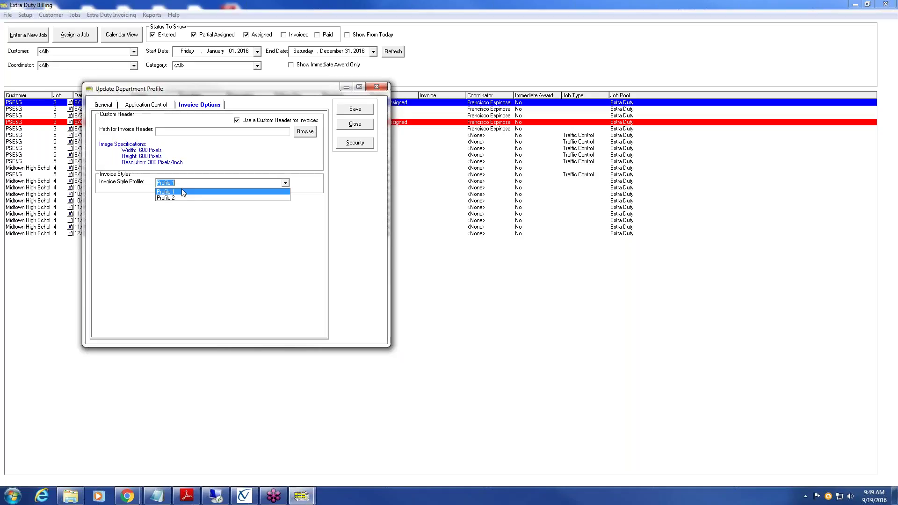
click(182, 191)
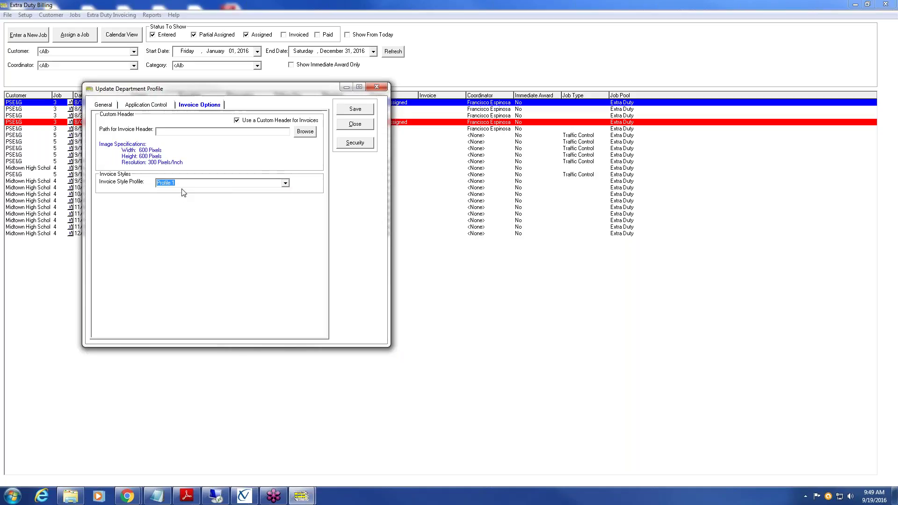
click(365, 112)
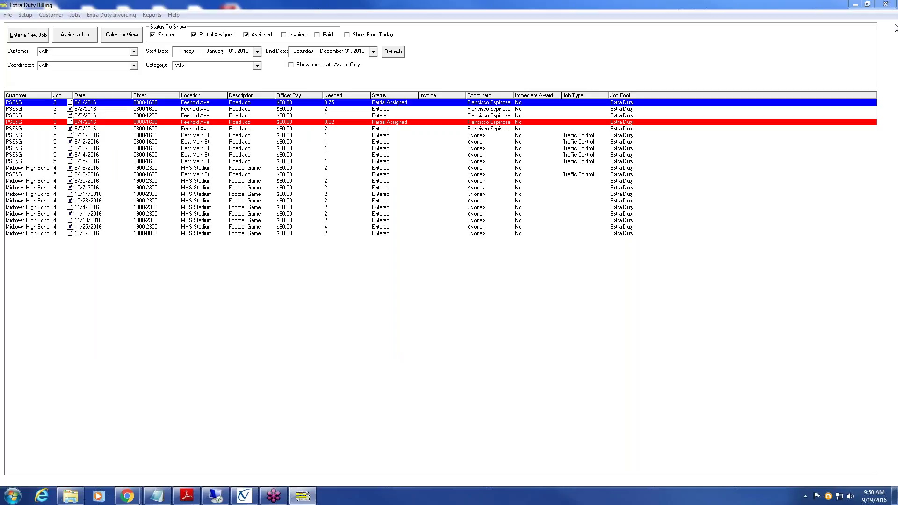
- Choose Update Payment Terms from the Setup menu
click(25, 15)
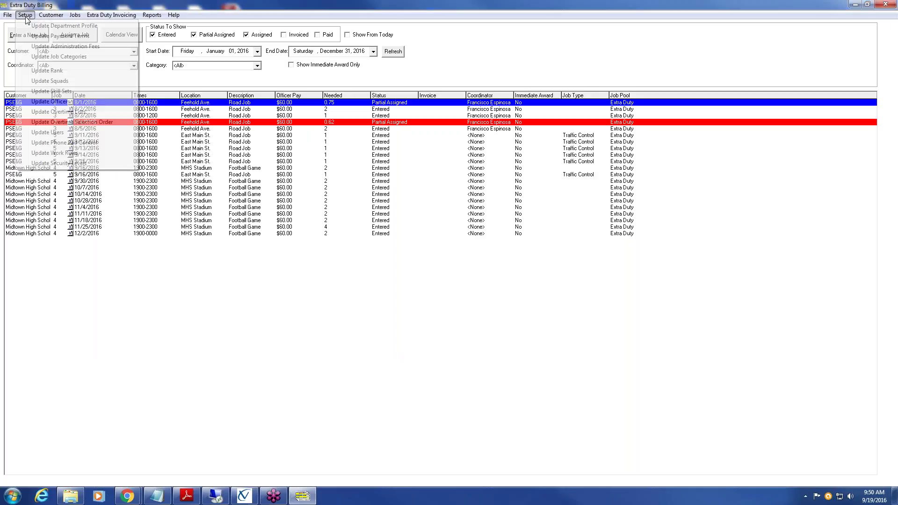
click(84, 36)
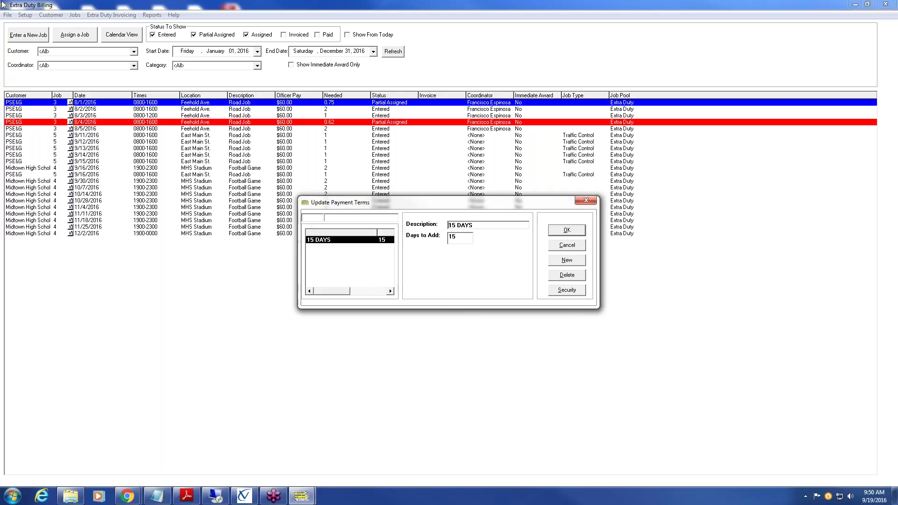
- Add a '30 days' payment term with 30 days to add, then review and confirm the list
click(491, 228)
click(463, 239)
click(577, 261)
text(30 days)
click(460, 239)
text(30)
click(576, 233)
click(317, 249)
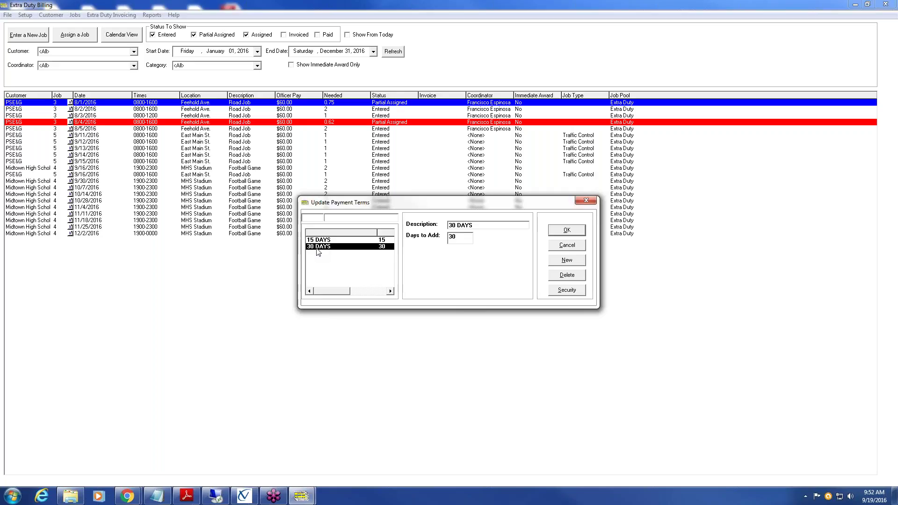
click(579, 232)
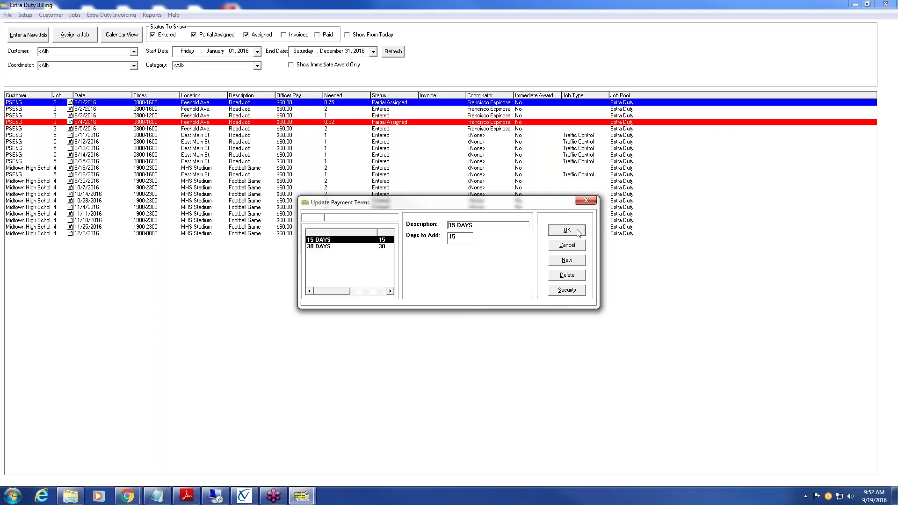
- Close Update Payment Terms and choose Update Administration Fees from the Setup menu
click(586, 202)
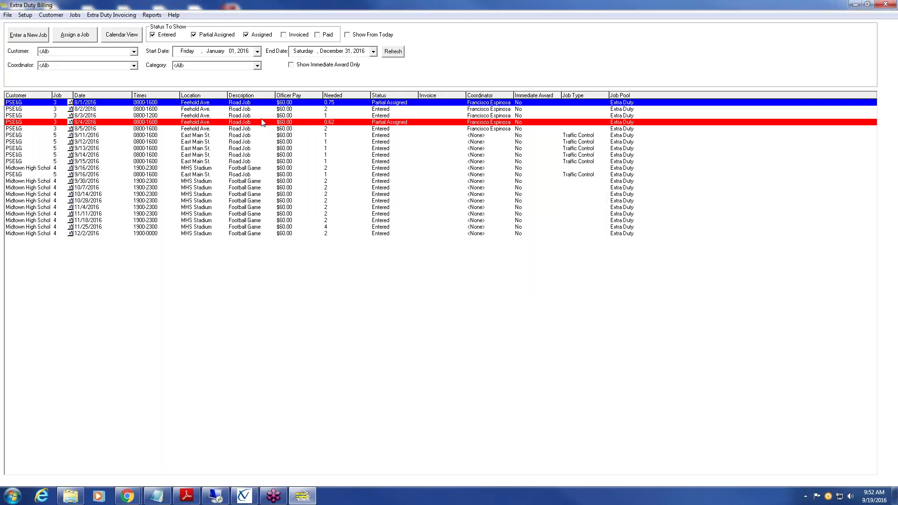
click(26, 15)
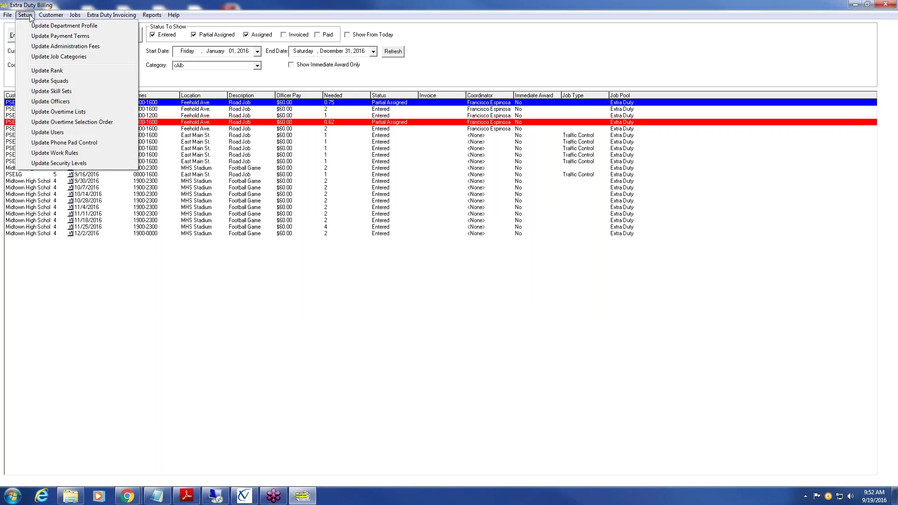
click(110, 47)
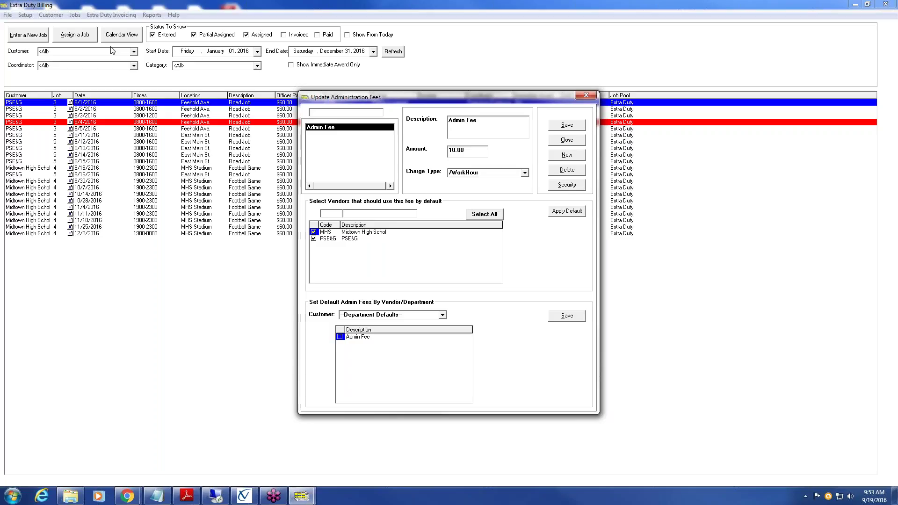
- Check the Admin Fee's 10.00 amount and keep its /WorkHour charge type
click(499, 120)
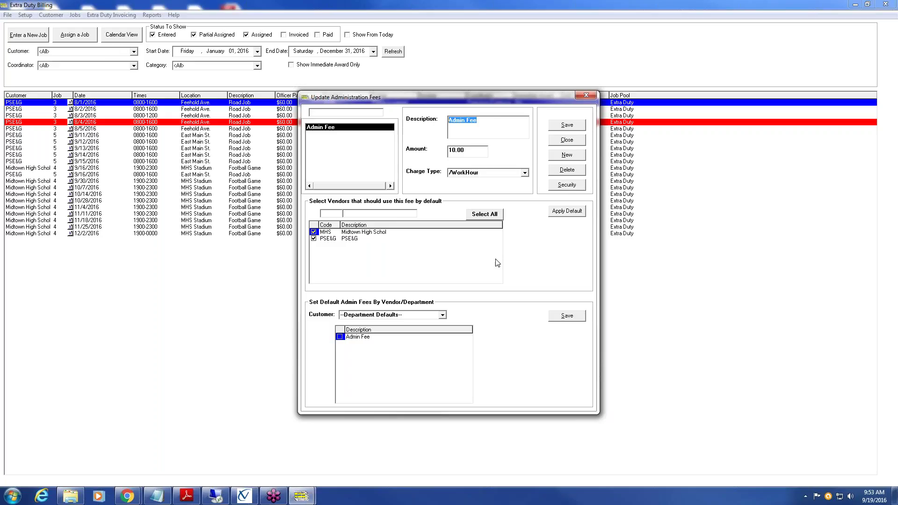
click(475, 150)
click(476, 150)
click(525, 173)
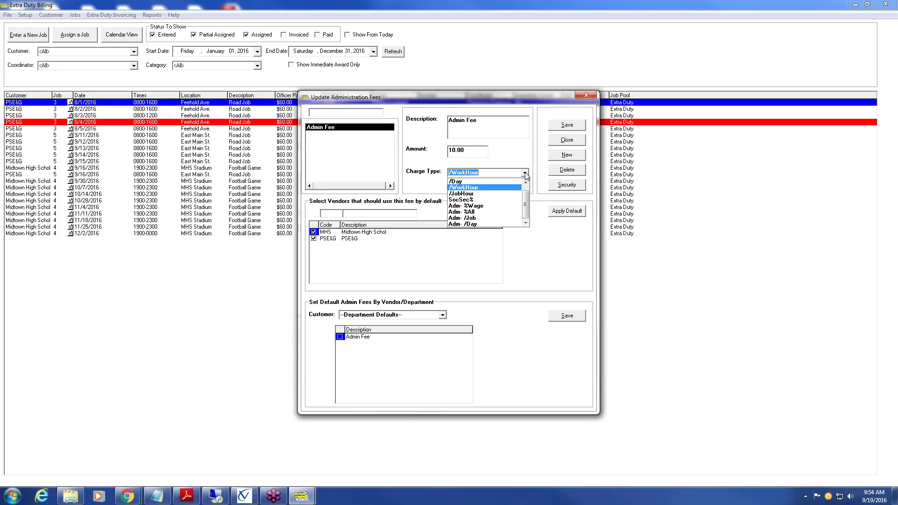
click(501, 152)
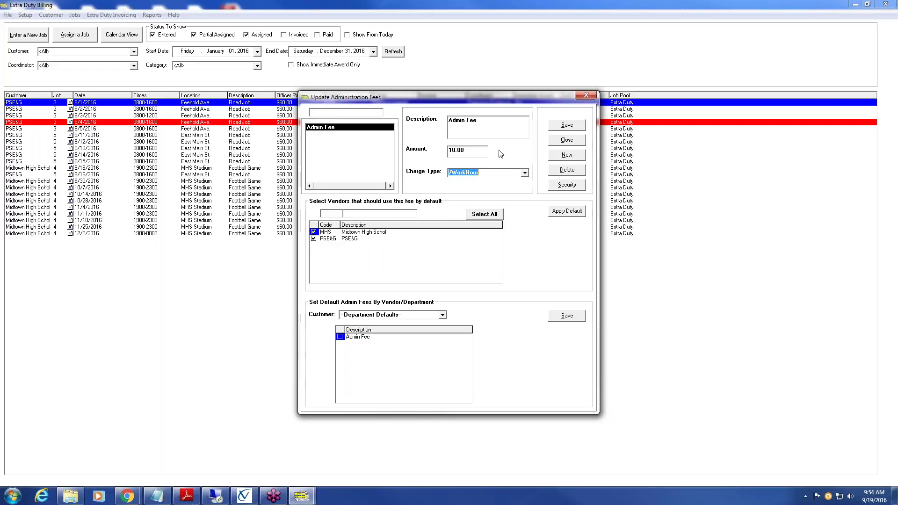
- Create a new administration fee named 'Vehicle Fee' with an amount of 20.00
click(566, 155)
text(Vehicle Fee)
click(486, 149)
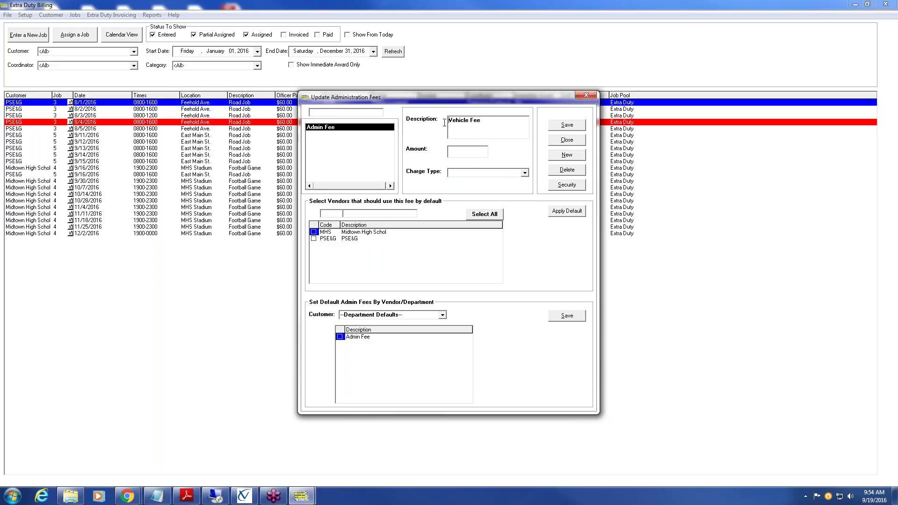
key(shift+Tab)
click(473, 152)
text(20.00)
click(525, 172)
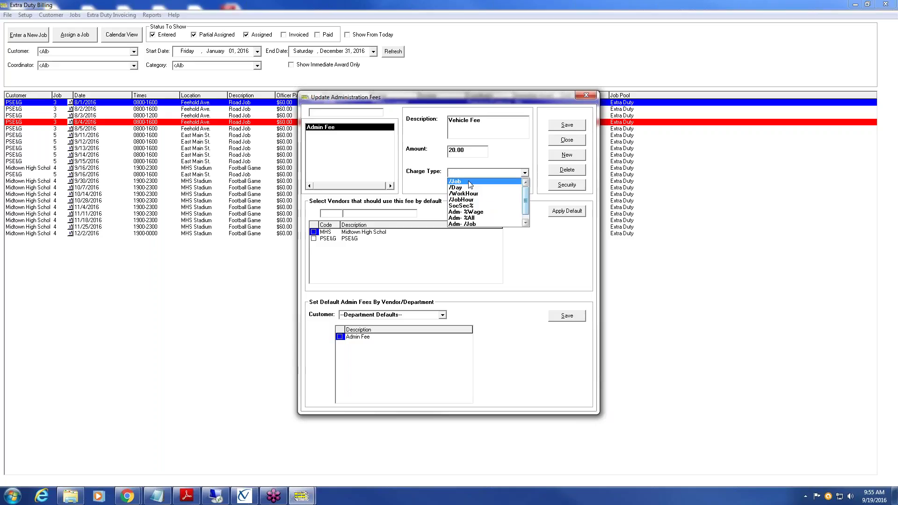
- Try /Job and /Day for the Vehicle Fee charge type, settling on /WorkHour
click(469, 183)
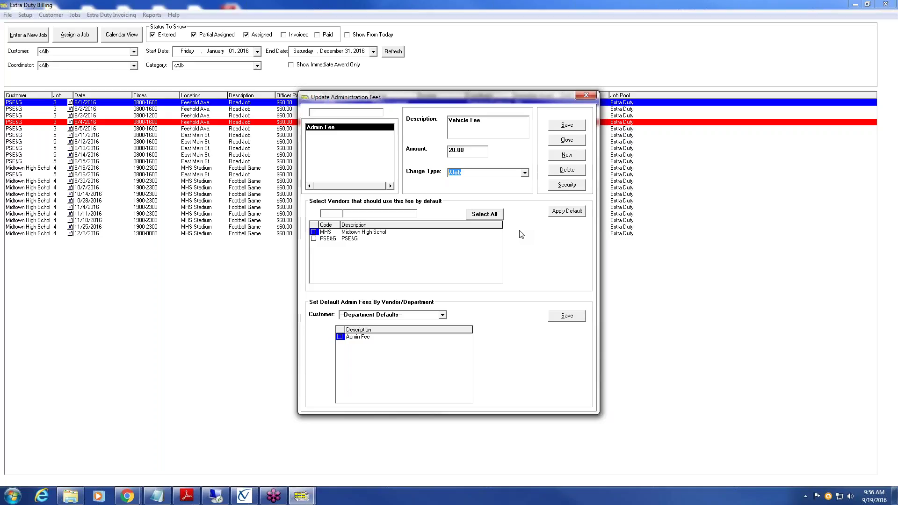
click(525, 174)
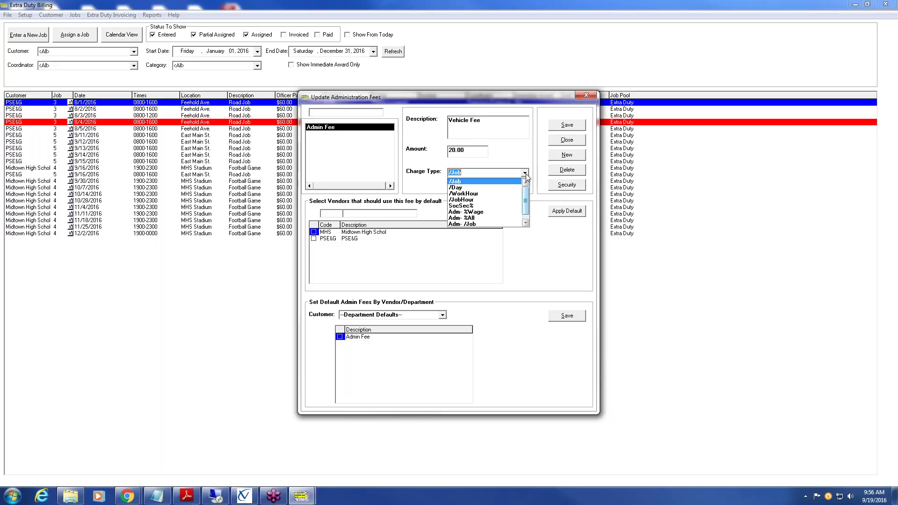
click(517, 188)
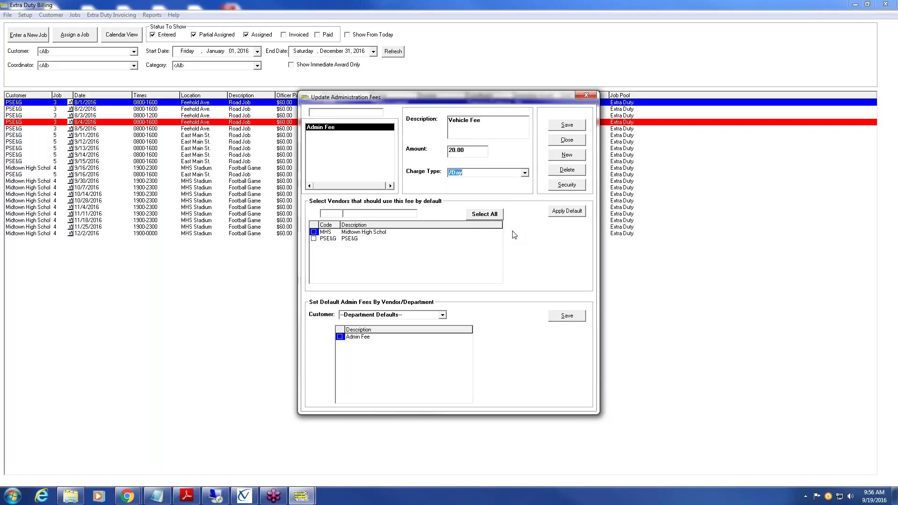
click(525, 173)
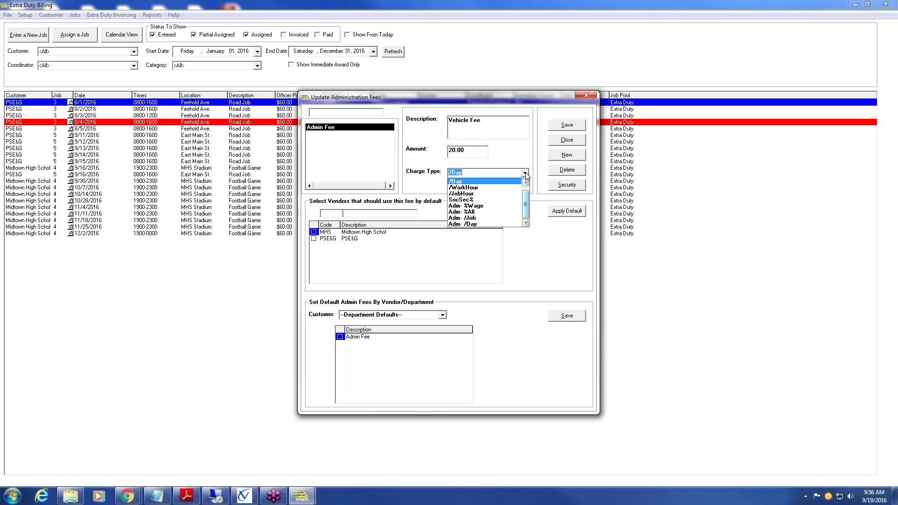
click(505, 187)
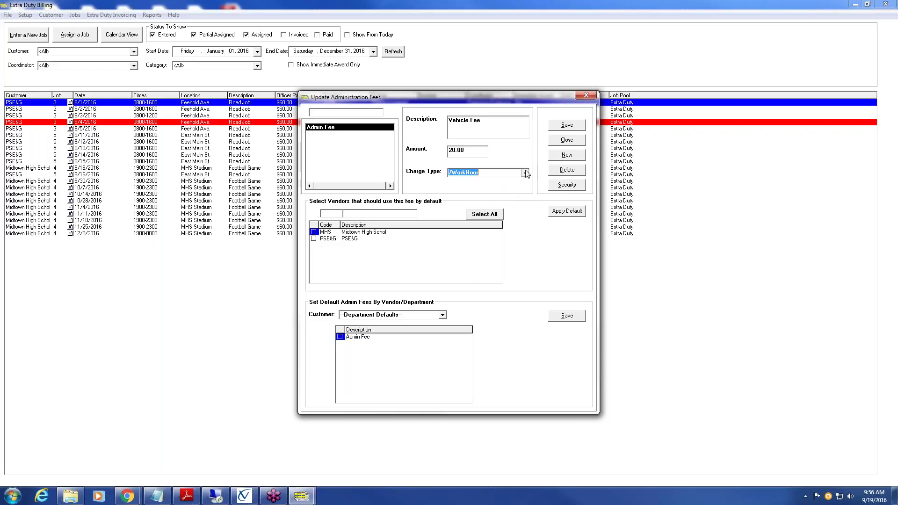
click(525, 173)
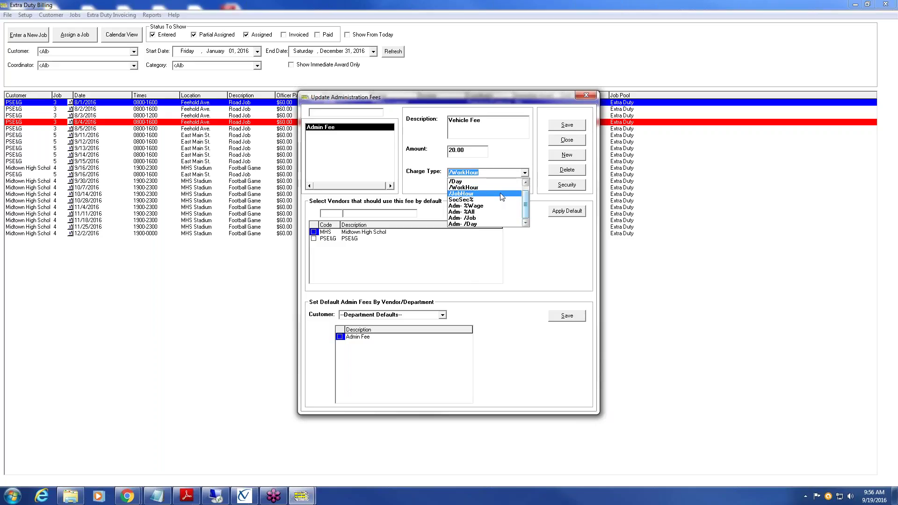
click(501, 193)
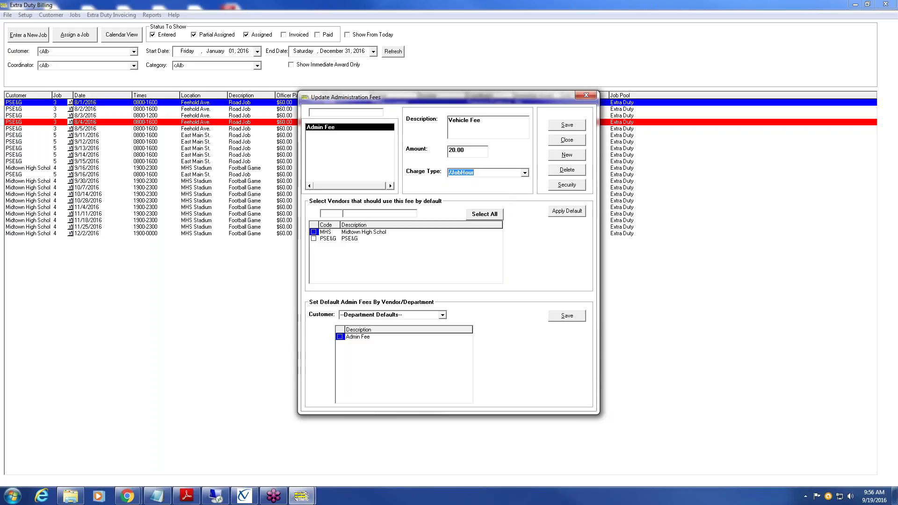
click(524, 173)
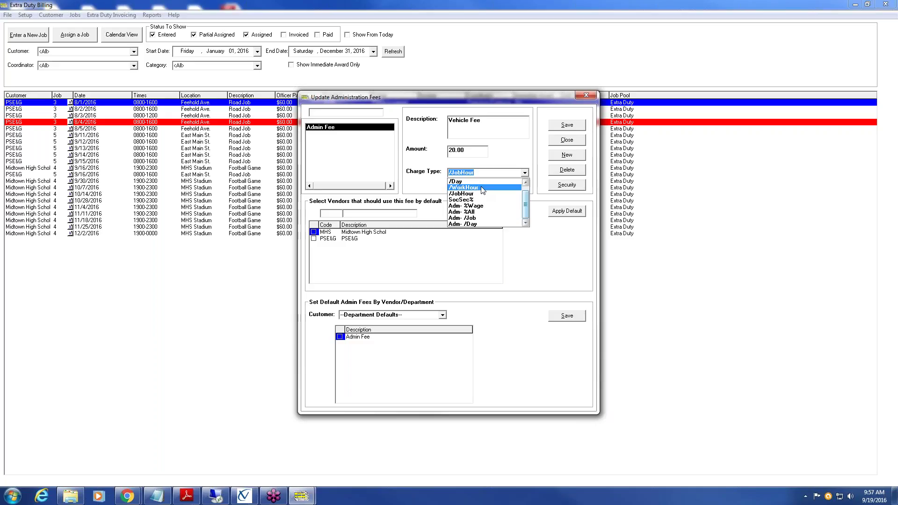
click(482, 188)
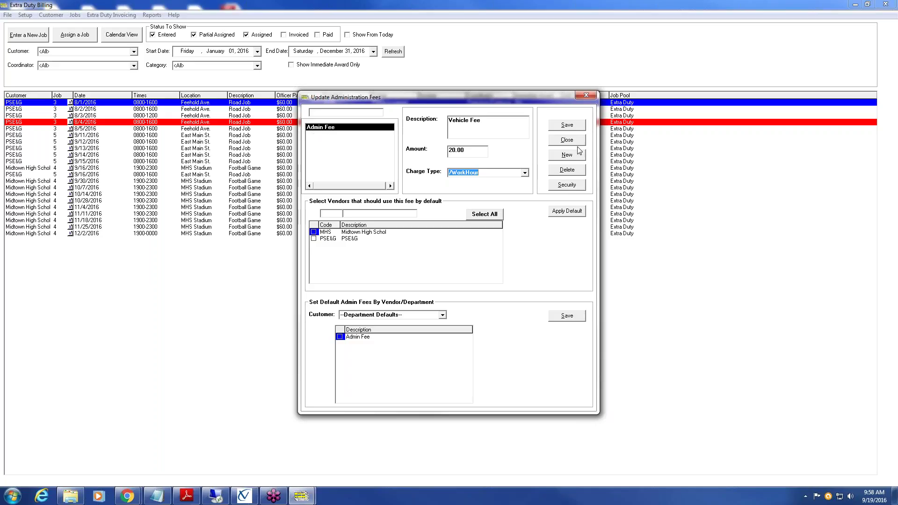
- Save the Vehicle Fee and apply it as the default fee for MHS and PSE&G
click(563, 125)
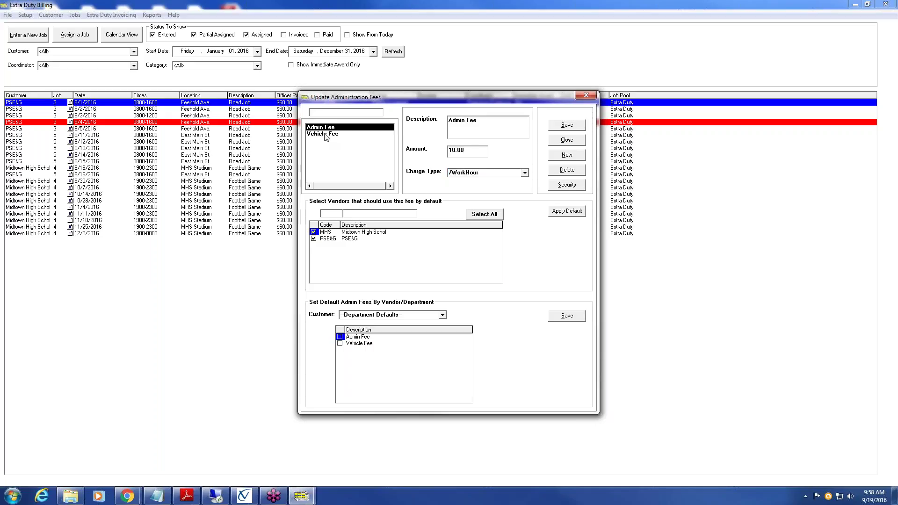
click(328, 134)
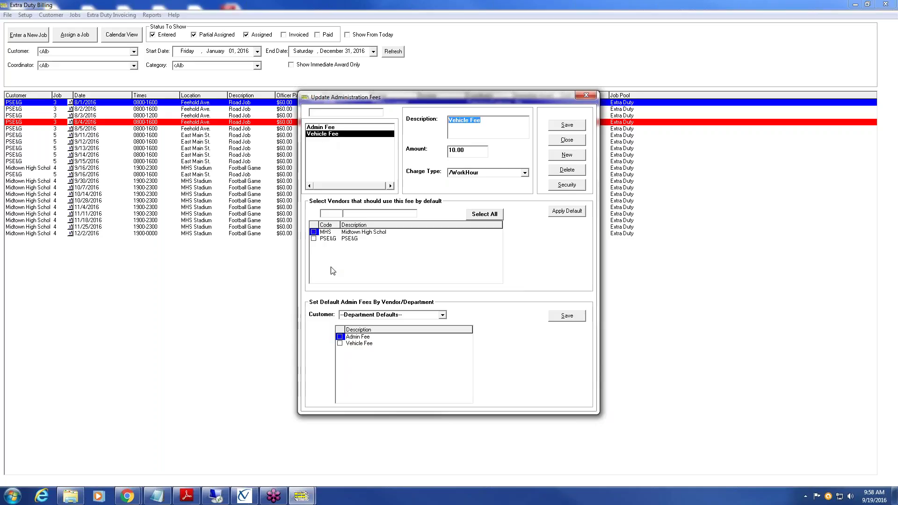
click(314, 238)
click(314, 232)
click(569, 212)
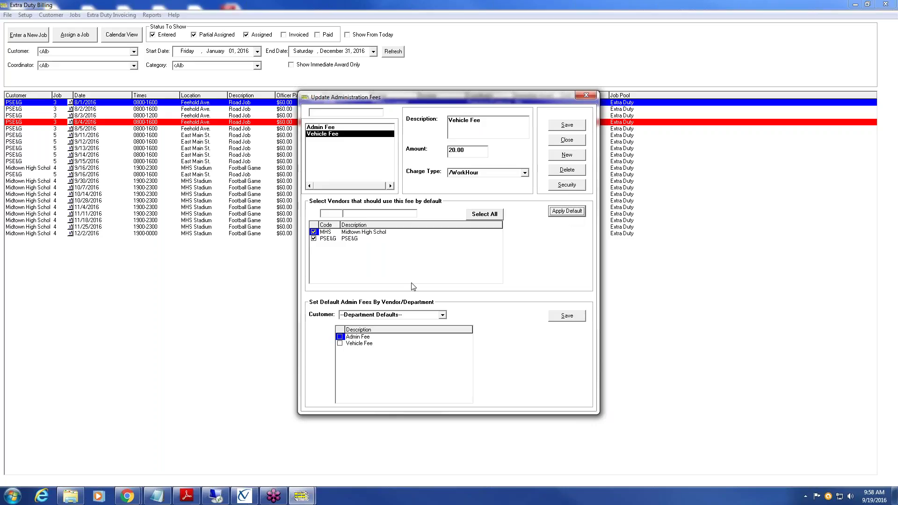
- Confirm Midtown High Schol and PSE&G both default to Admin Fee and Vehicle Fee, then close the window
click(442, 315)
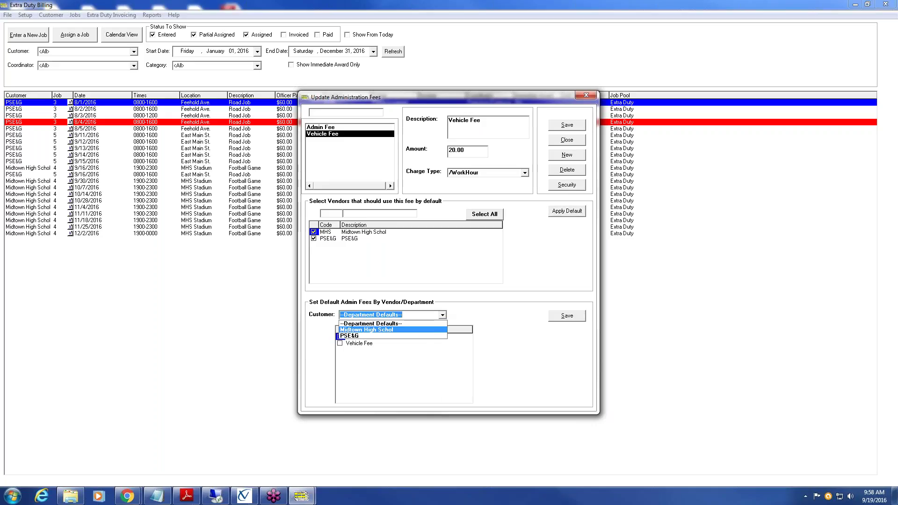
click(423, 331)
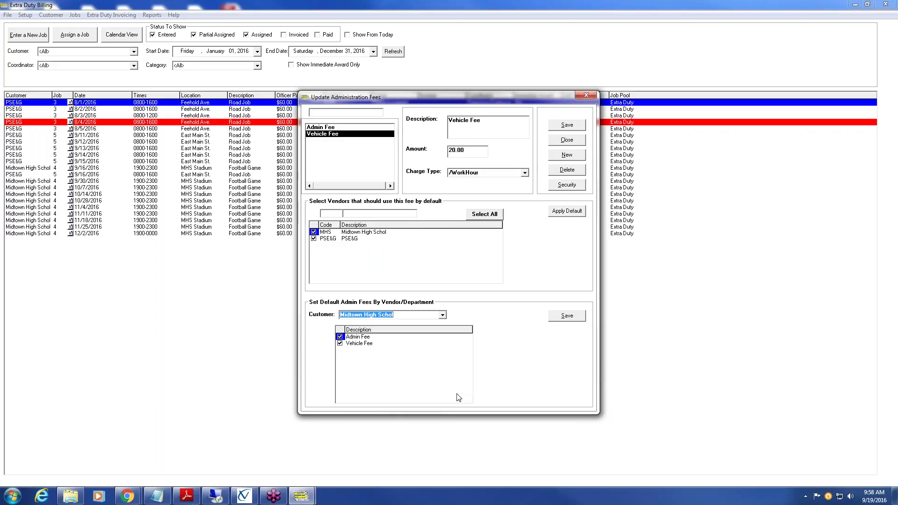
click(320, 135)
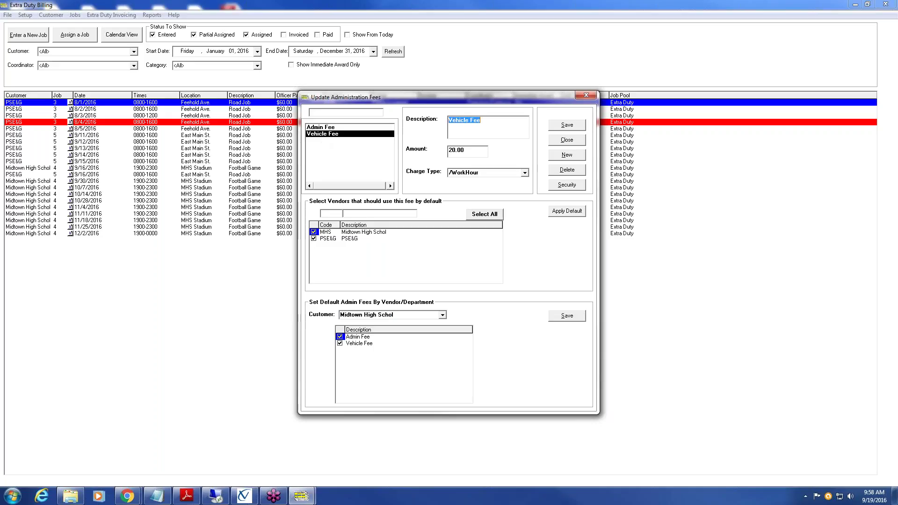
click(314, 238)
click(443, 315)
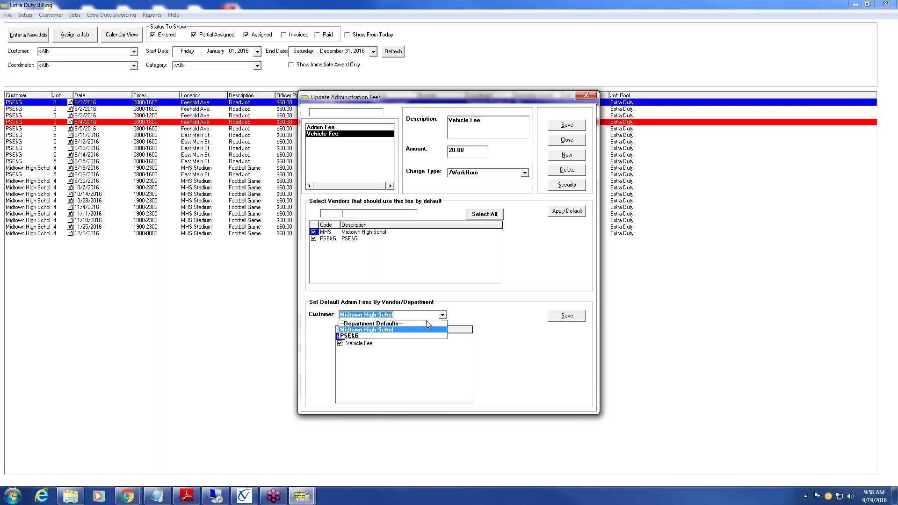
click(391, 336)
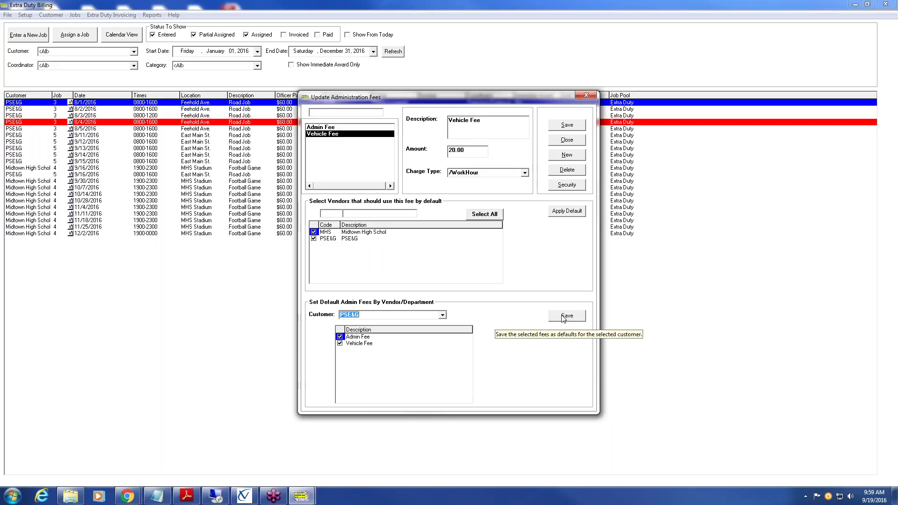
click(567, 140)
- Bring up Update Extra Duty Job Categories, showing Security Detail and Traffic Control
click(26, 15)
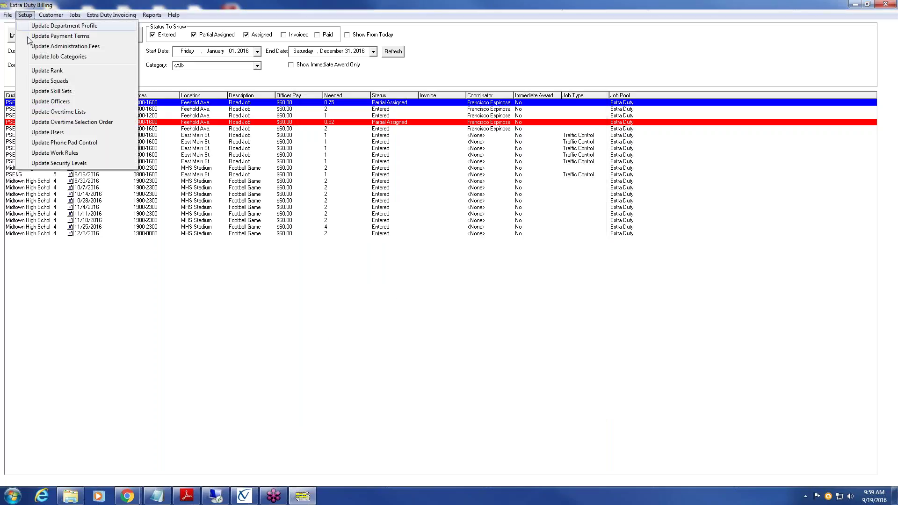
click(64, 57)
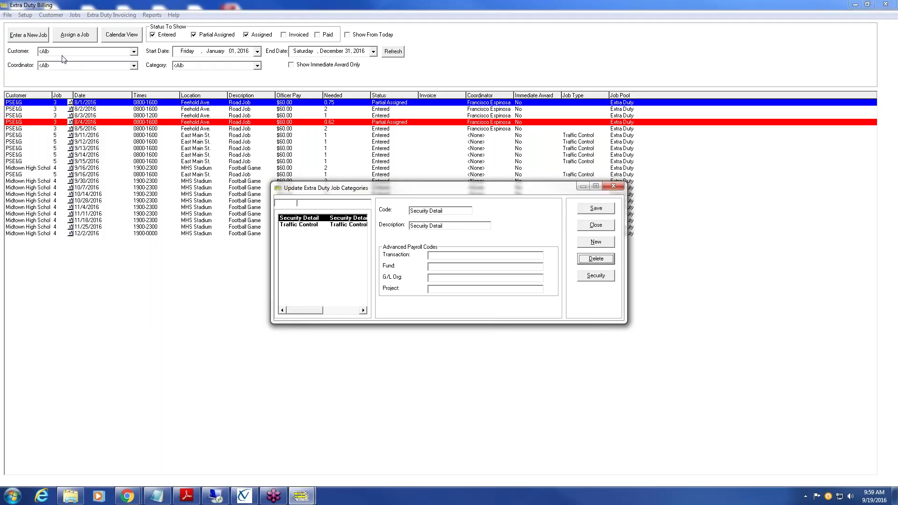
click(25, 15)
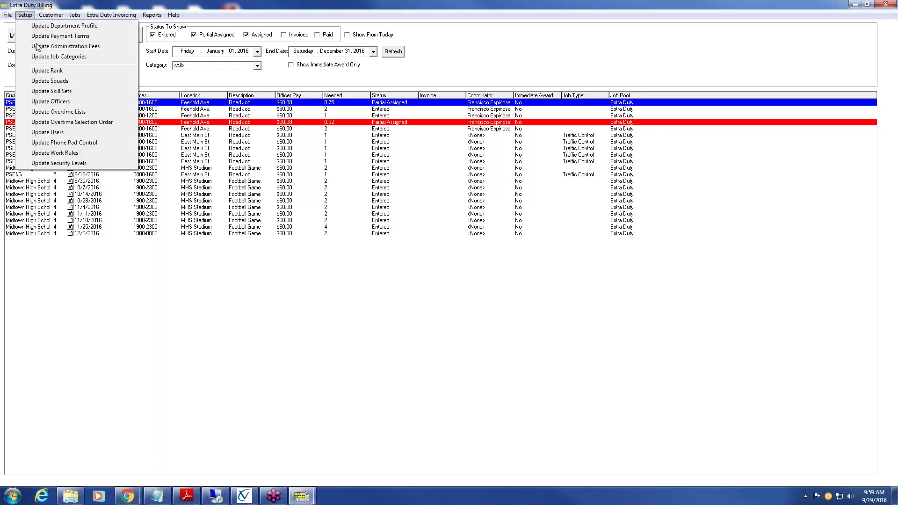
click(244, 496)
click(244, 496)
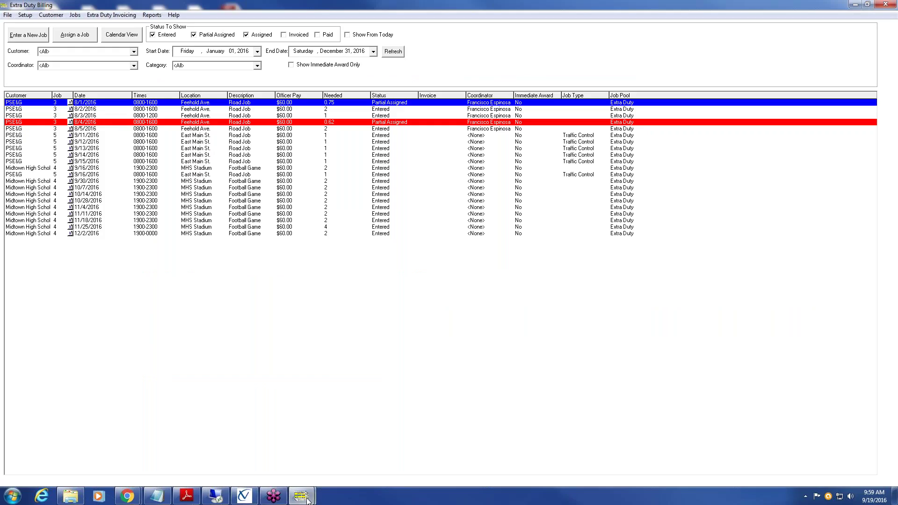
mouse_move(307, 499)
click(330, 467)
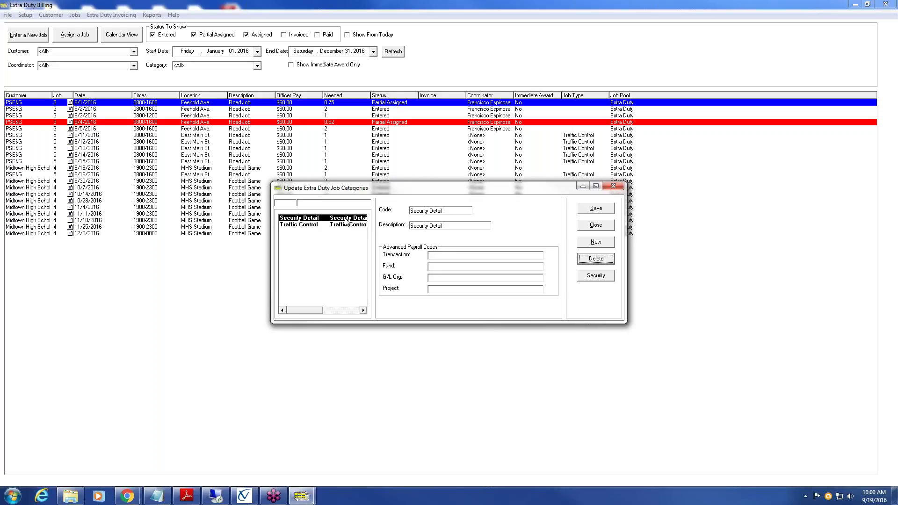
- Add a job category with code and description 'Road Job', save it, and close the window
click(609, 243)
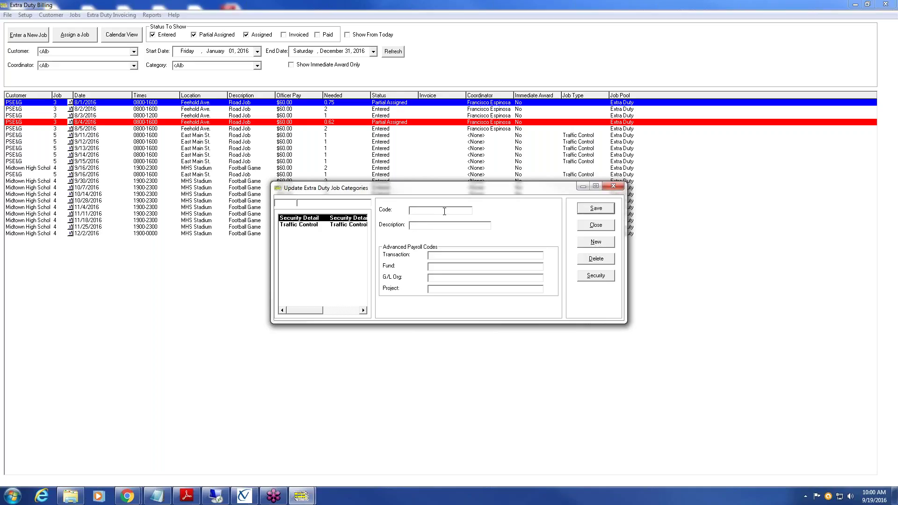
text(oad Job)
text(Road JOb)
key(BackSpace)
text(ob)
click(597, 209)
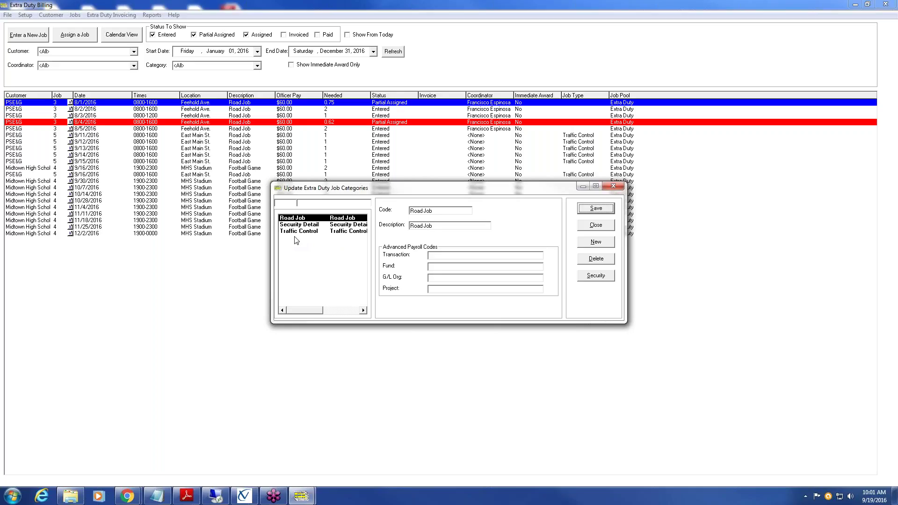
click(596, 226)
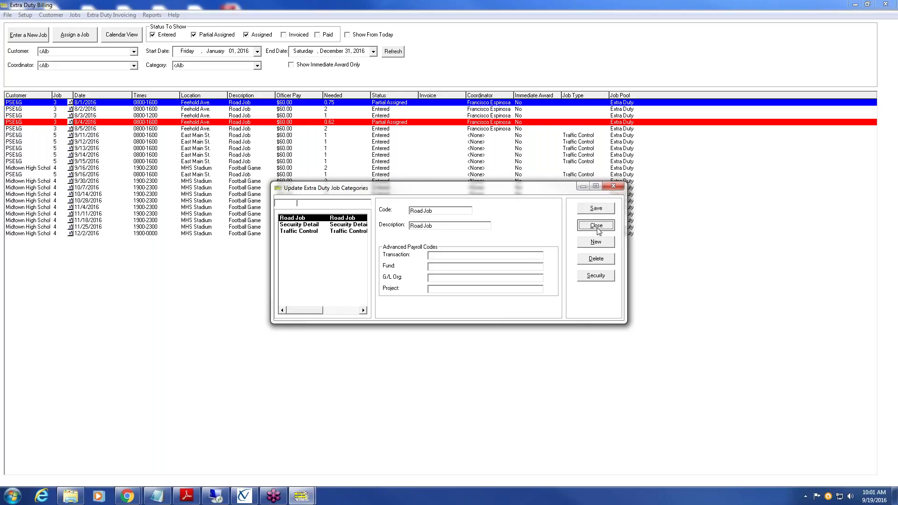
click(26, 15)
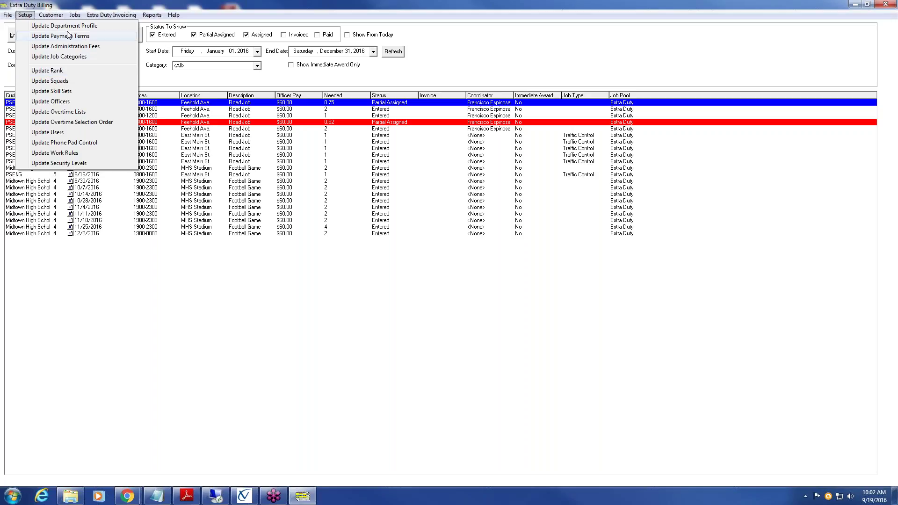
click(72, 70)
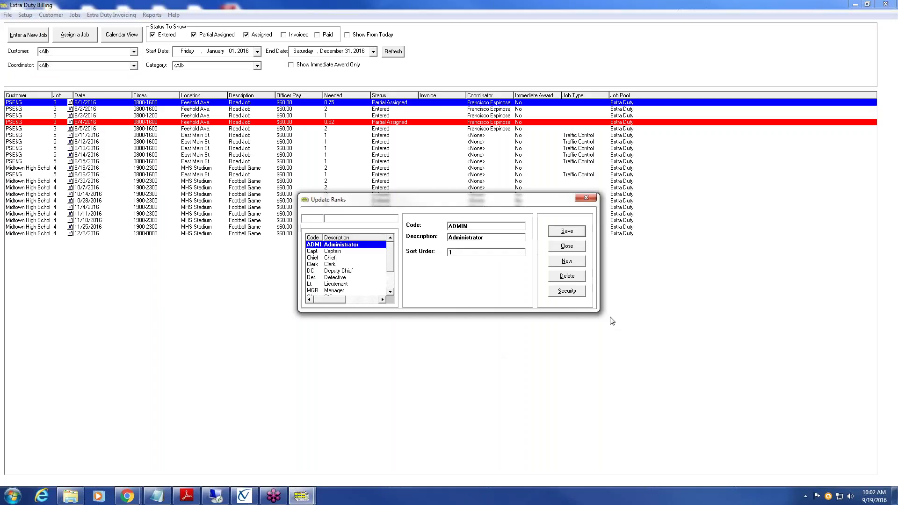
click(567, 246)
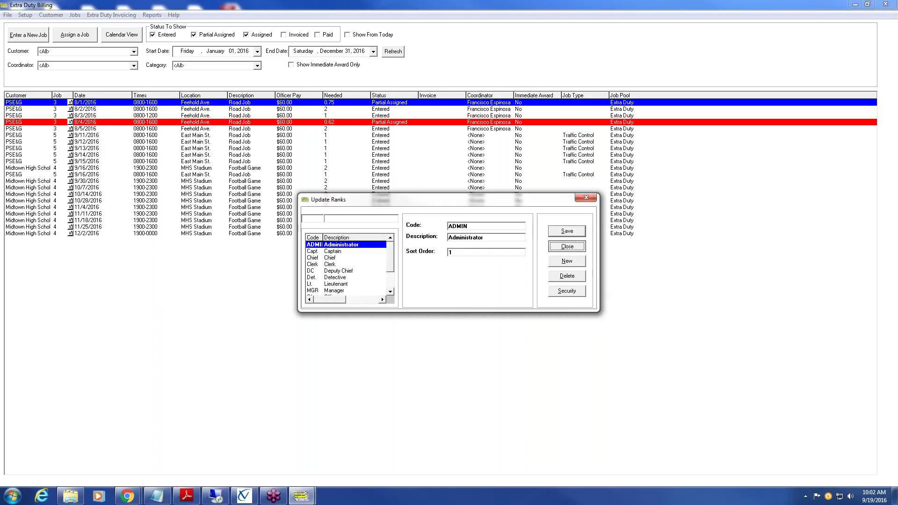
click(25, 15)
- Review the squads list from ADMIN through TRAFF, close it unchanged, and reopen the Setup menu
click(47, 81)
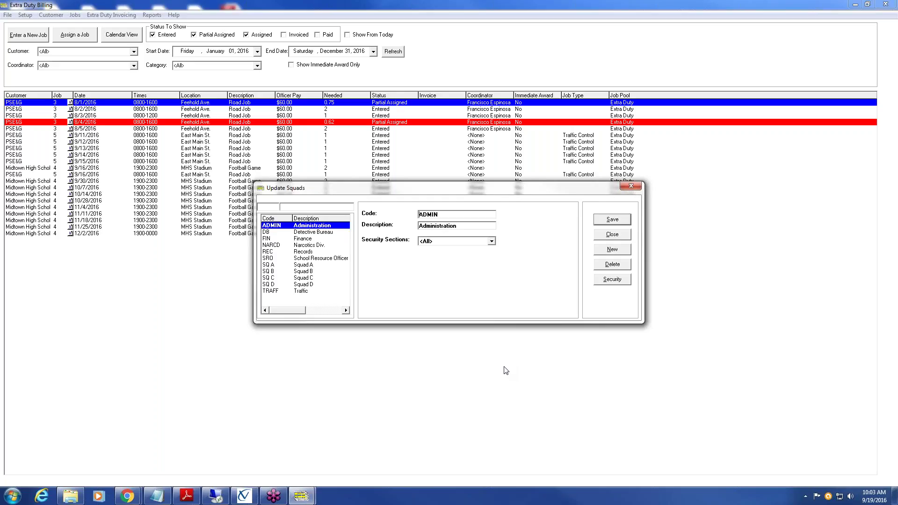
click(625, 239)
click(25, 15)
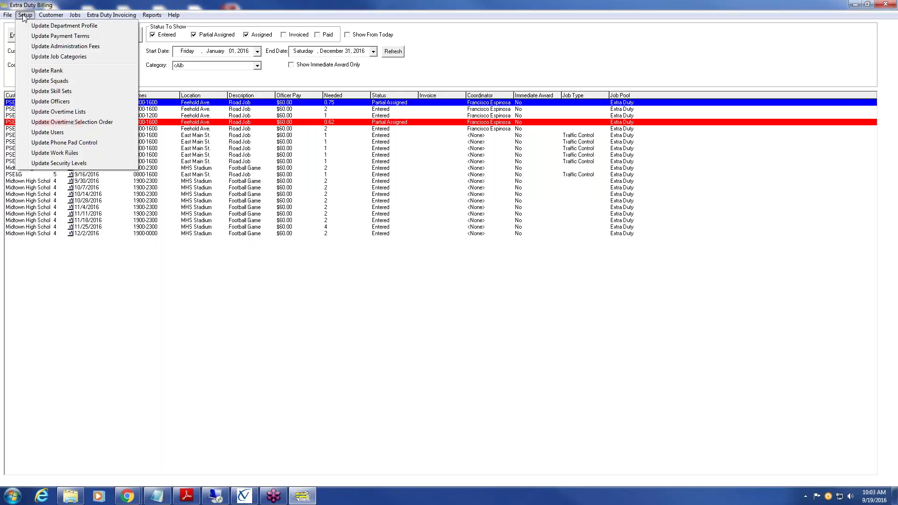
- Open Update Skill Sets and select XDUTY to view its details
click(74, 93)
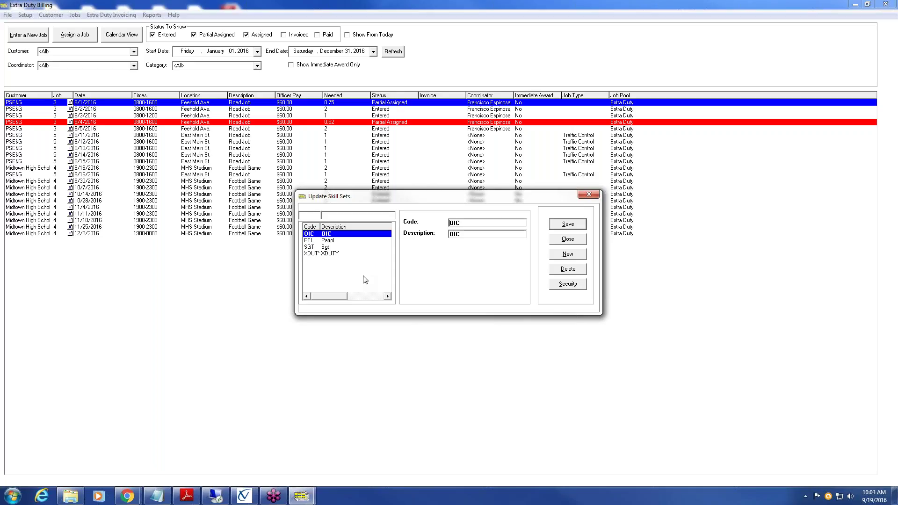
click(327, 254)
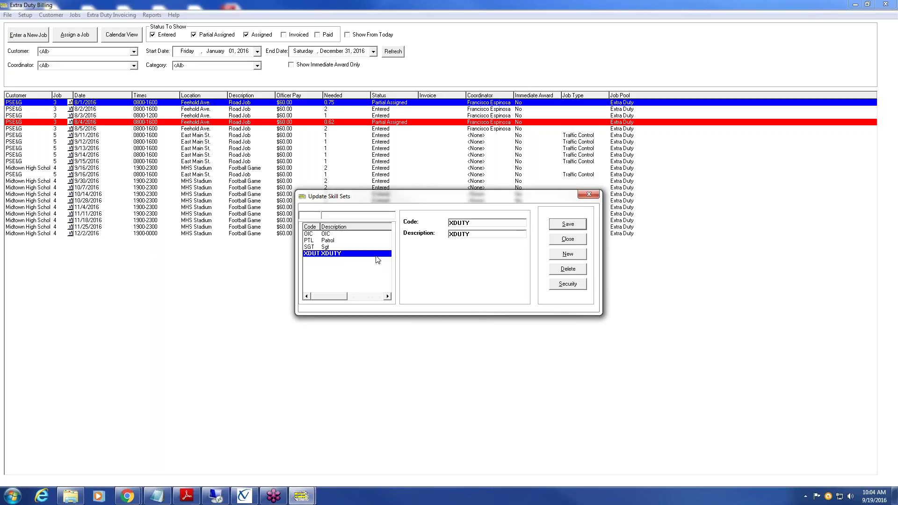
- Browse the SGT, PTL and XDUTY skill sets, start a blank entry, then close without adding one
click(335, 247)
click(334, 240)
click(333, 254)
click(579, 255)
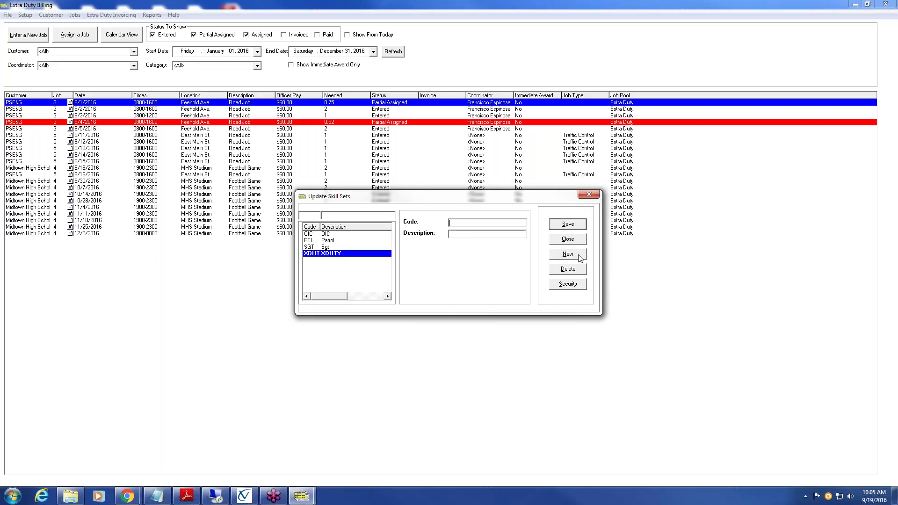
click(473, 224)
mouse_move(326, 241)
mouse_down()
mouse_move(326, 261)
mouse_move(327, 243)
mouse_up()
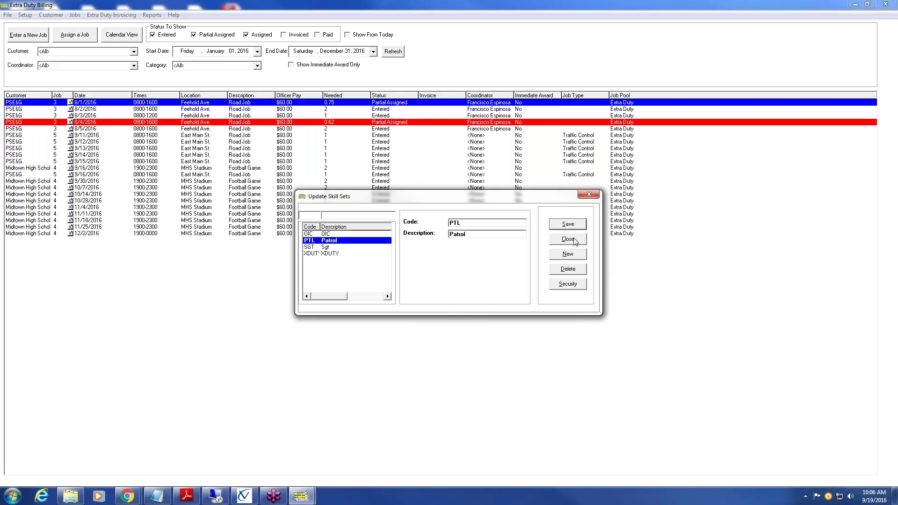
click(568, 239)
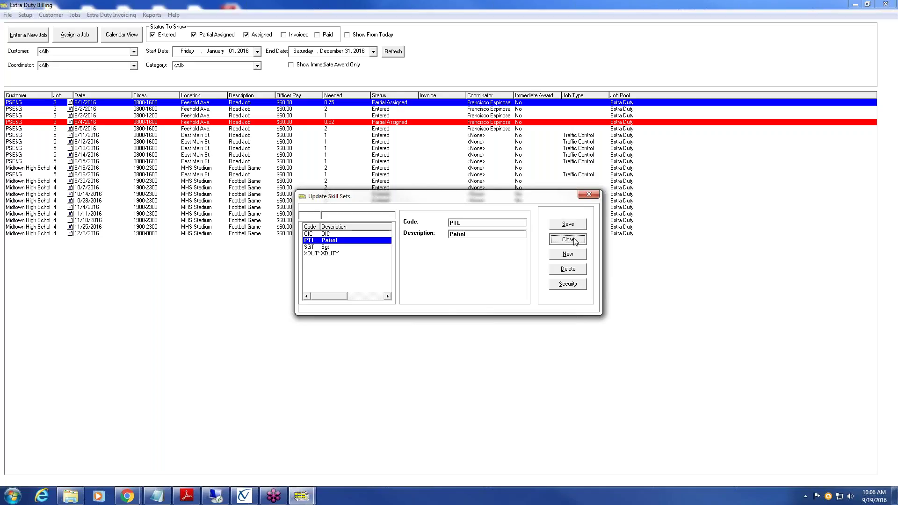
- Open Update Employee Profile through Setup > Update Officers
click(25, 15)
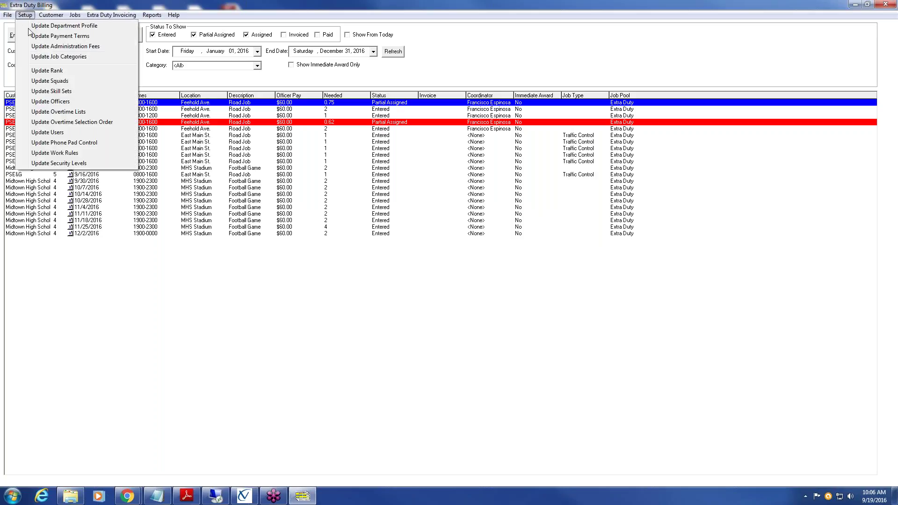
click(48, 102)
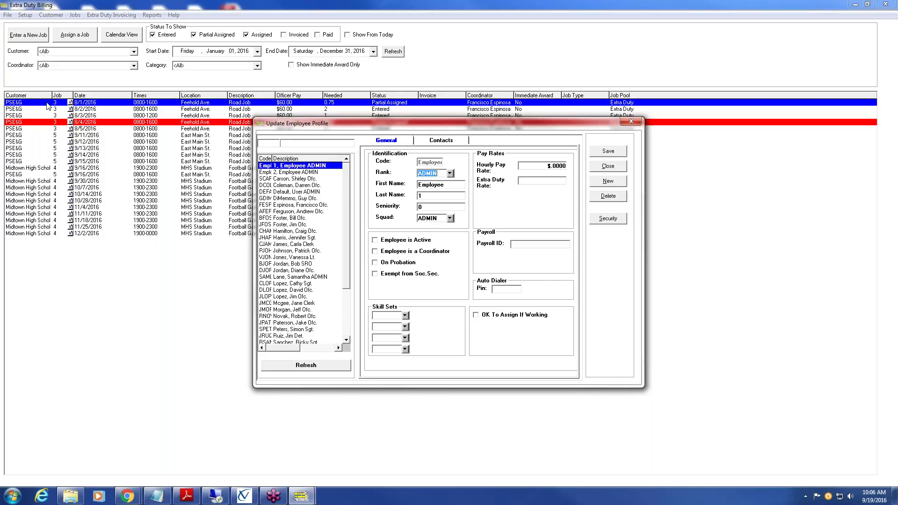
- Select the eighth employee to show the $24.0385 hourly rate and Patrol and XDUTY skills
click(294, 211)
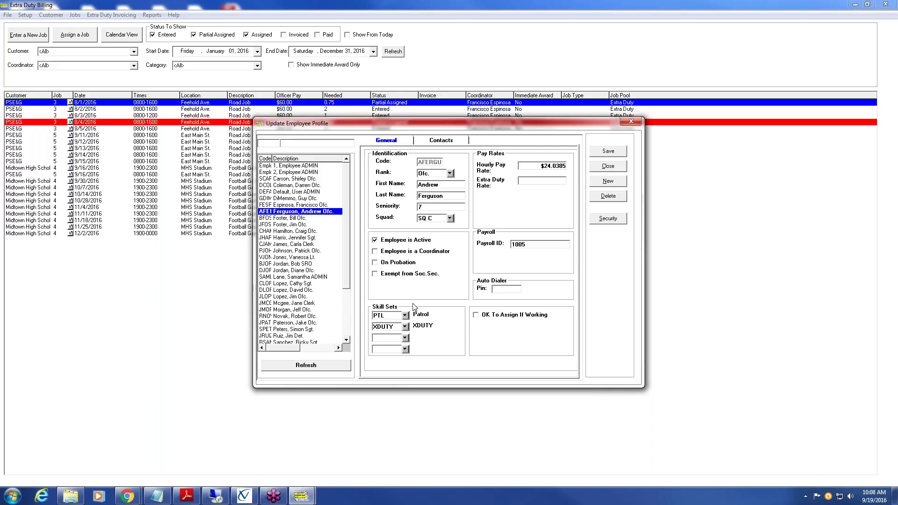
click(405, 338)
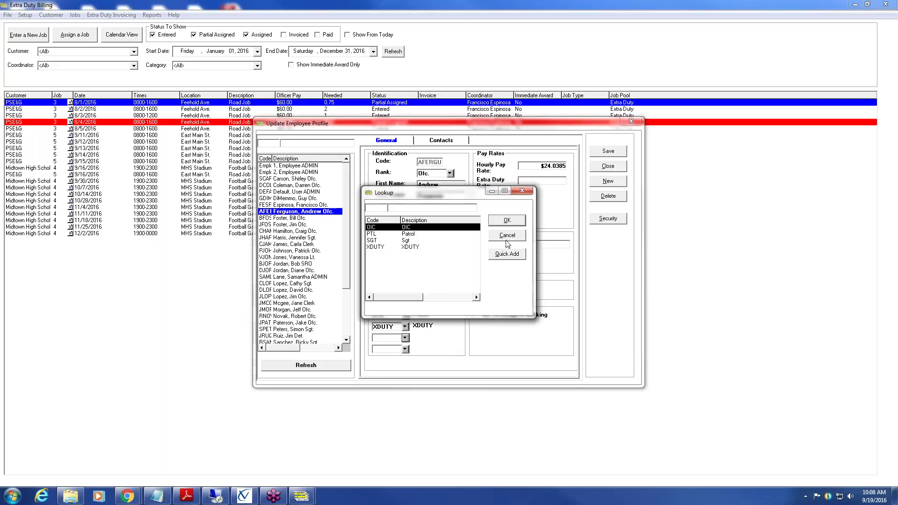
click(523, 236)
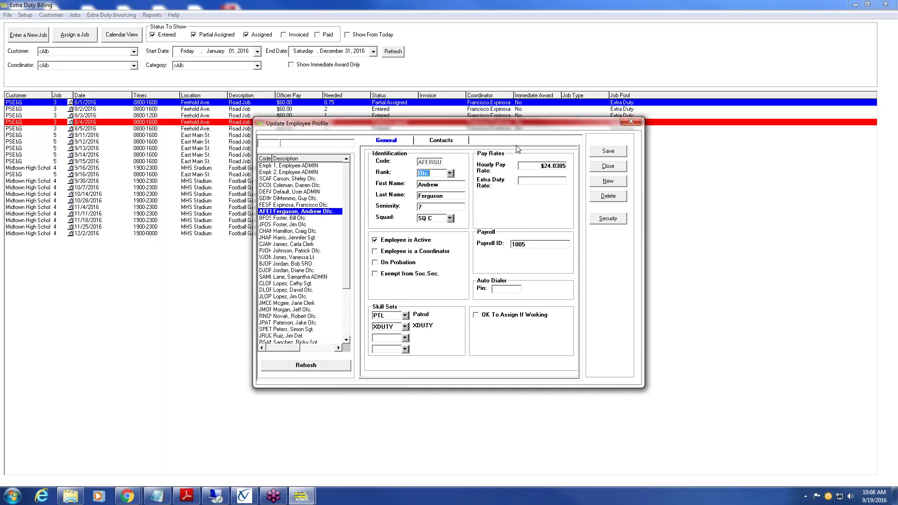
drag(541, 166, 568, 164)
click(556, 182)
- Check 'OK To Assign If Working' for the officer and save the profile
mouse_move(477, 317)
click(477, 316)
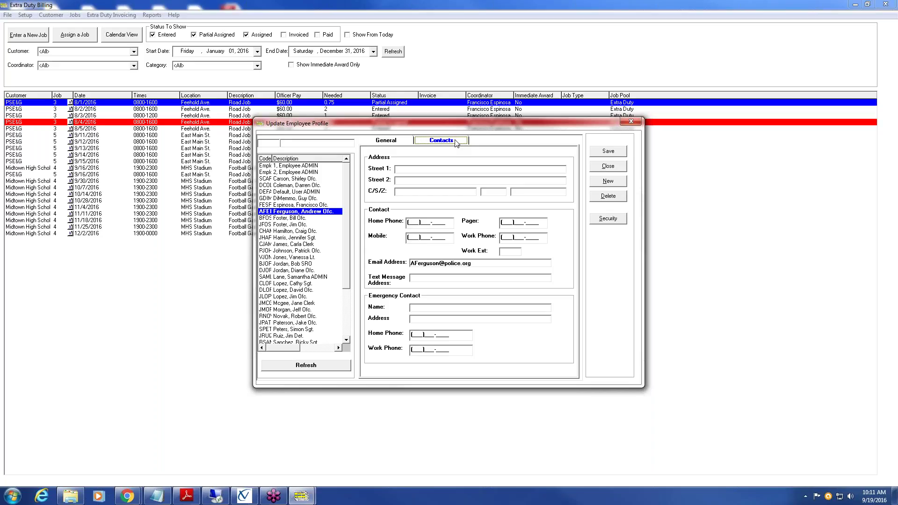
click(620, 152)
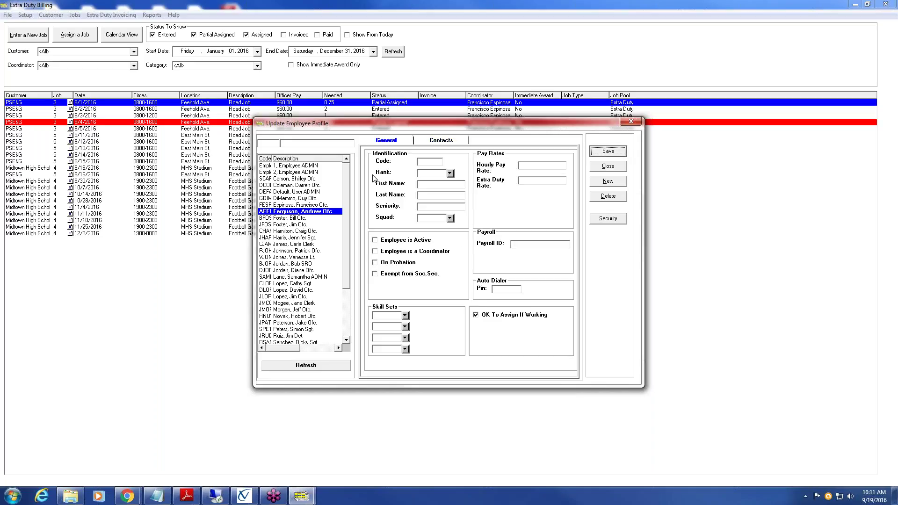
- Look at two more officers' profiles, then close the employee profile window
click(283, 218)
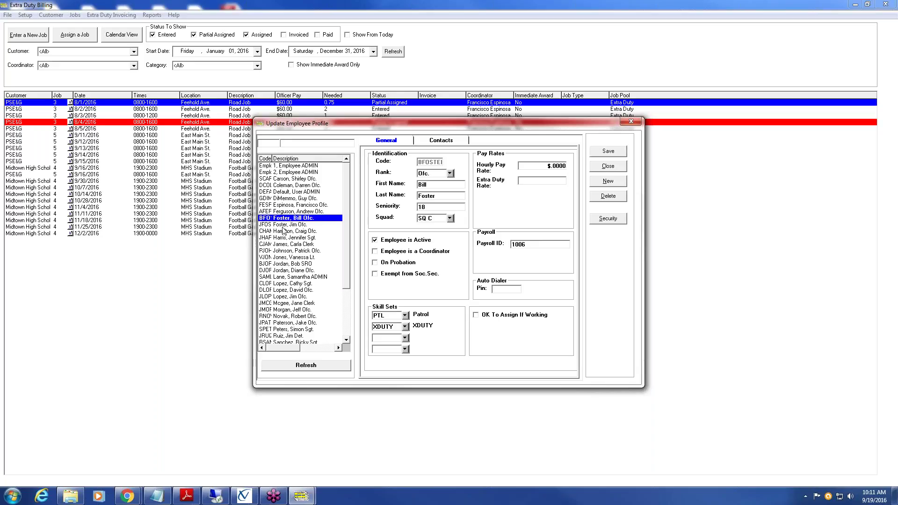
click(284, 225)
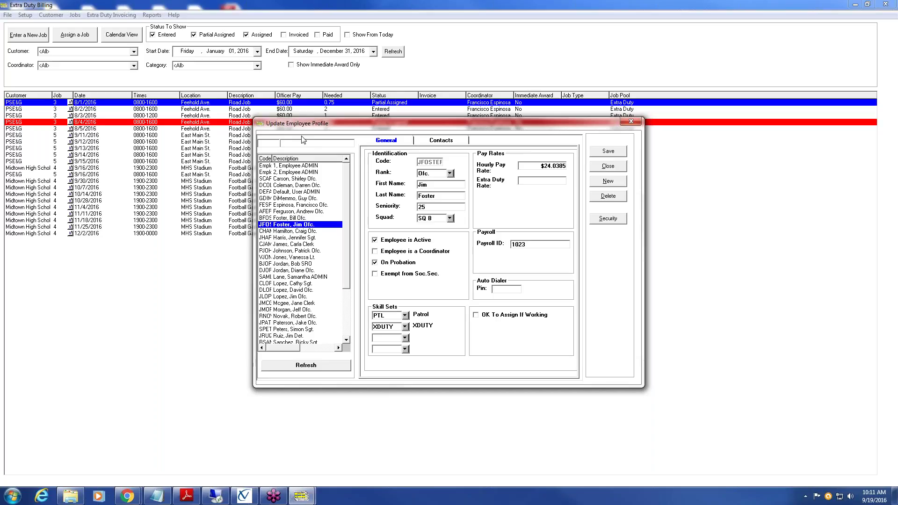
click(609, 166)
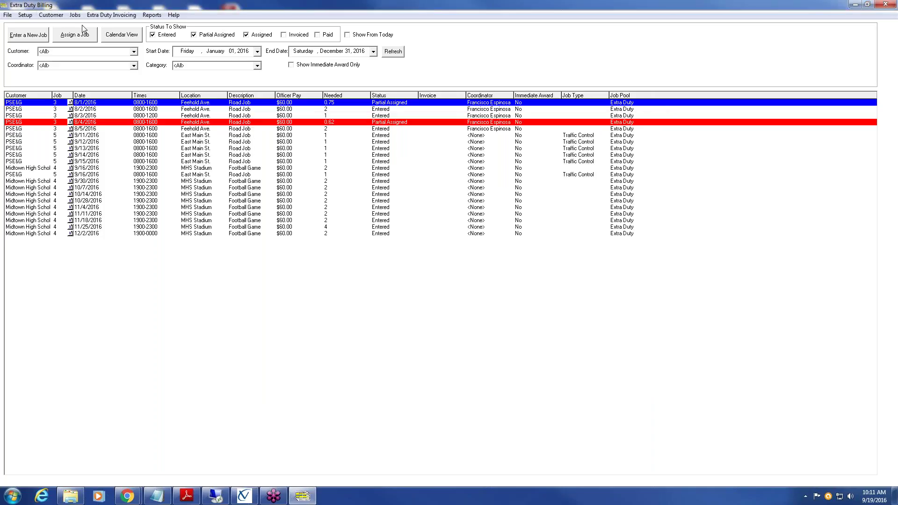
- Open Update Overtime Lists from the Setup menu
click(25, 16)
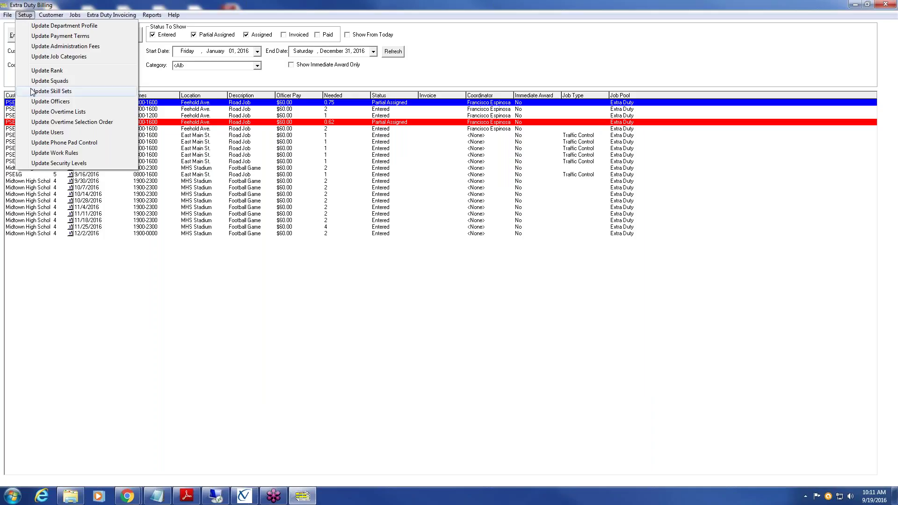
click(90, 112)
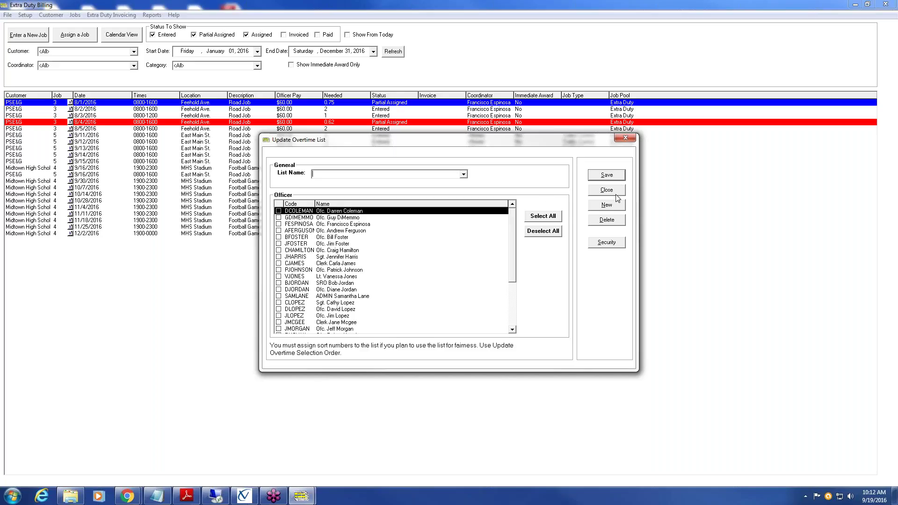
- Create a new overtime list named 'Extra Duty Job List'
click(613, 206)
text(Extra Duty Job List)
click(550, 221)
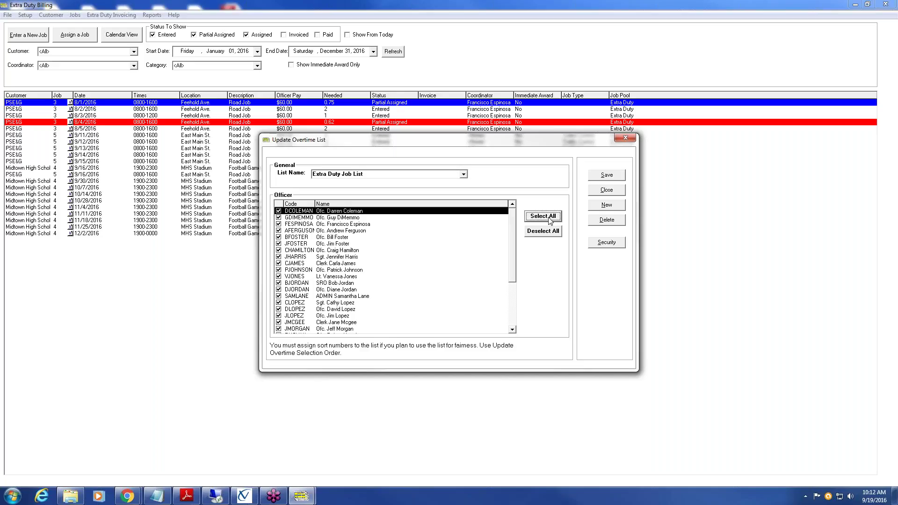
click(279, 264)
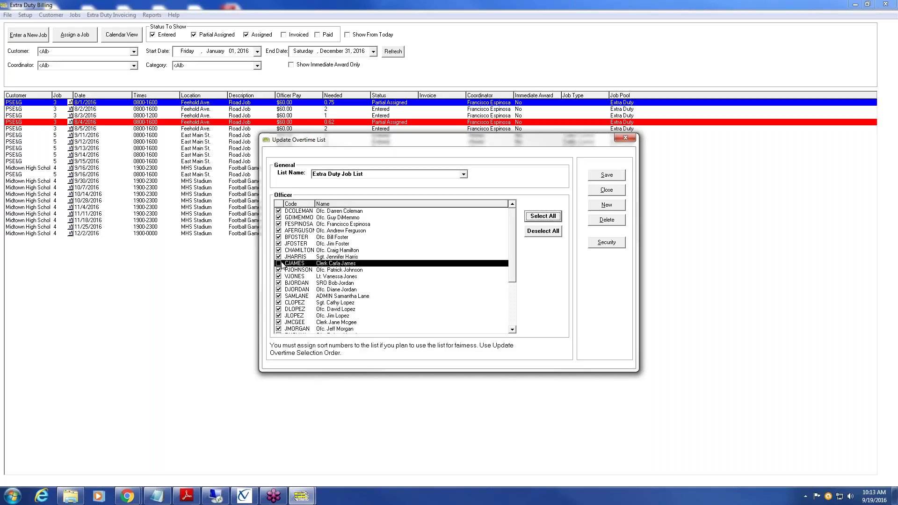
click(278, 323)
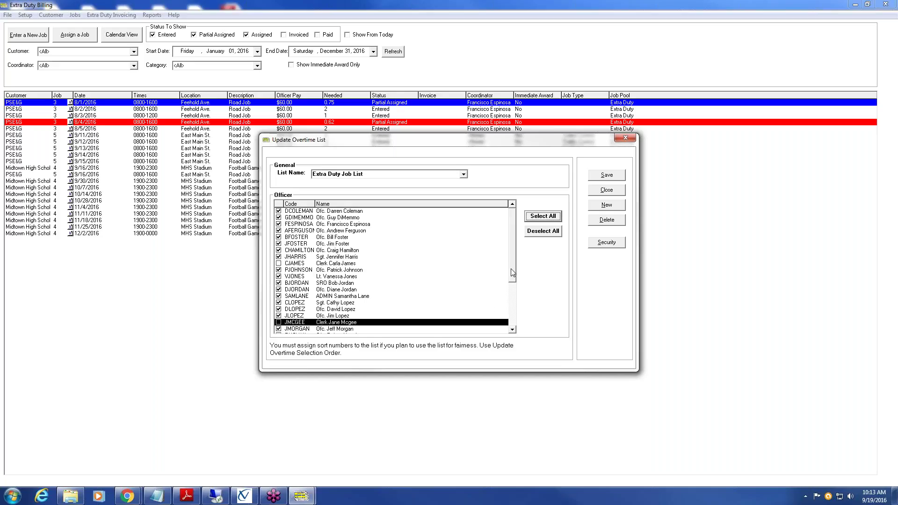
click(512, 320)
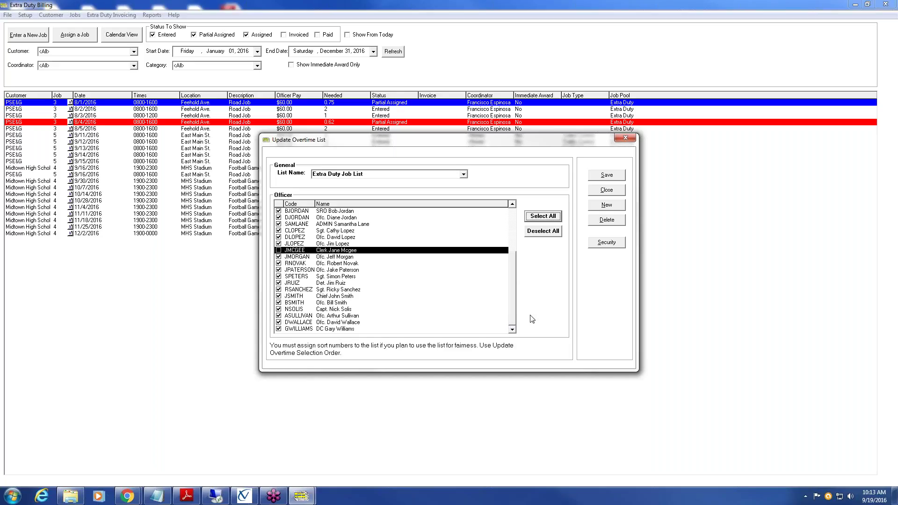
click(613, 176)
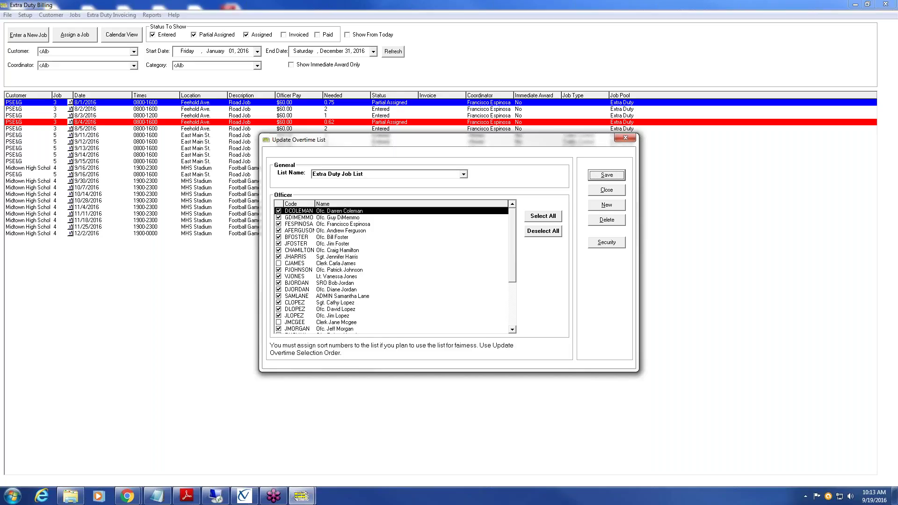
click(625, 137)
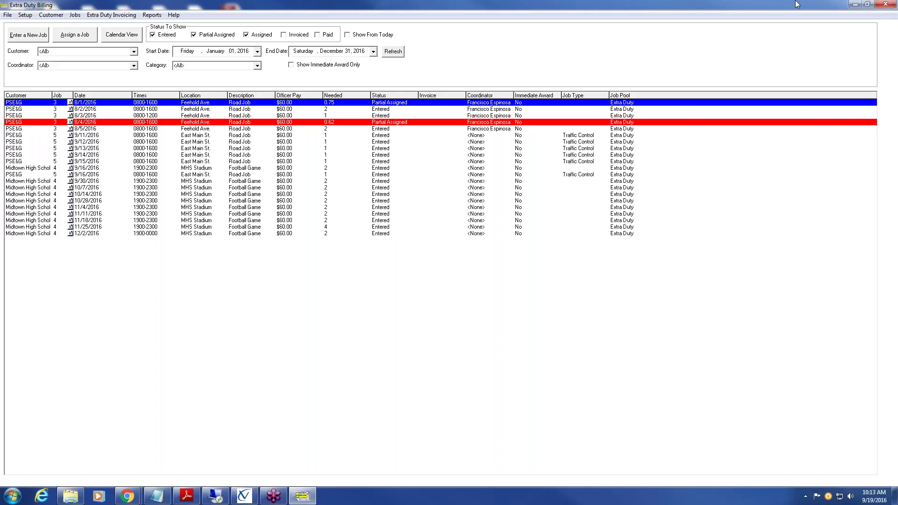
- Open Setup > Update Overtime Selection Order and browse to the Extra Duty Job List profile
click(25, 16)
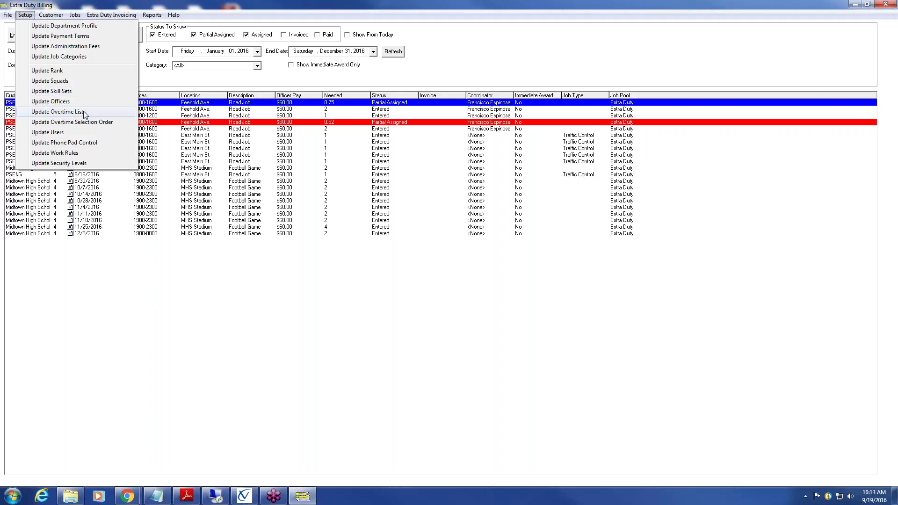
click(111, 124)
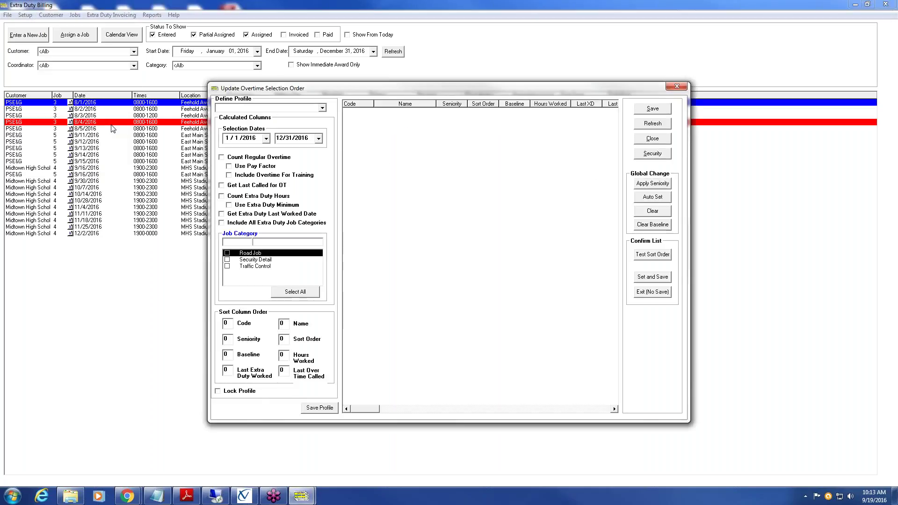
click(323, 108)
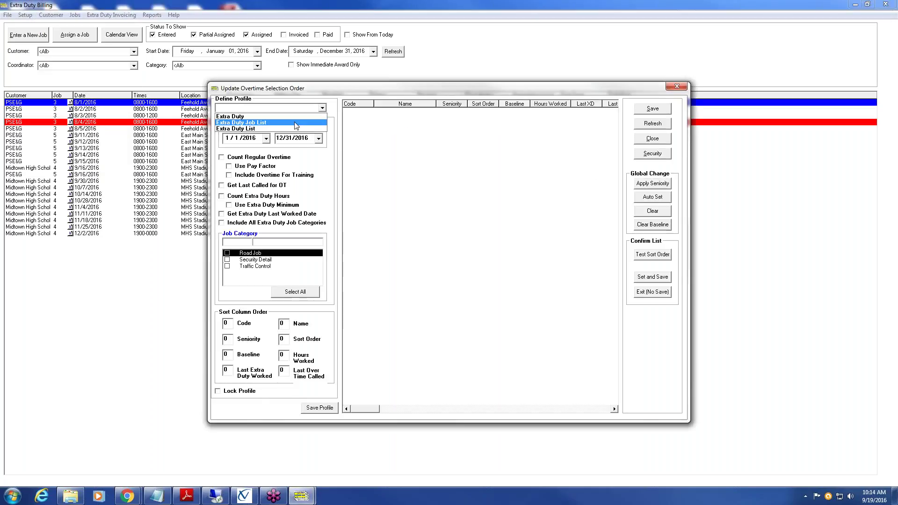
click(323, 108)
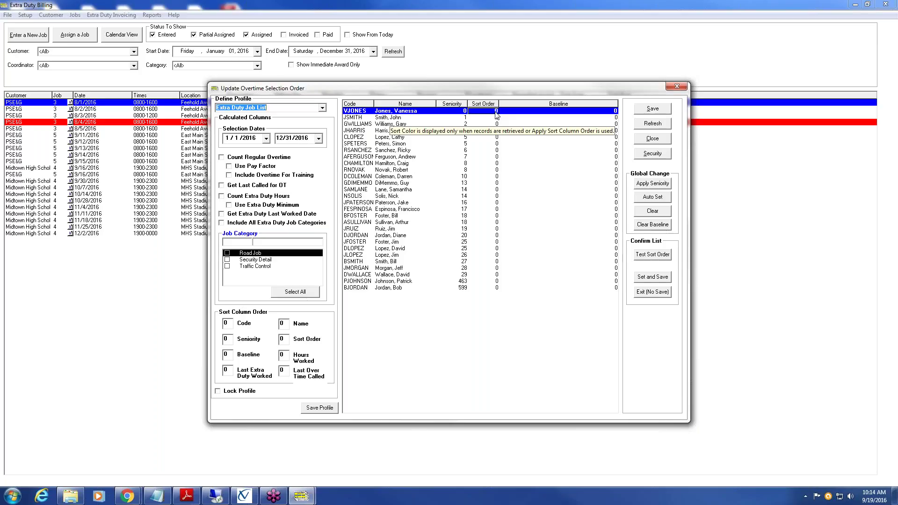
- Clear the existing sort order and give the first four chosen employees sort orders 1–4
click(667, 213)
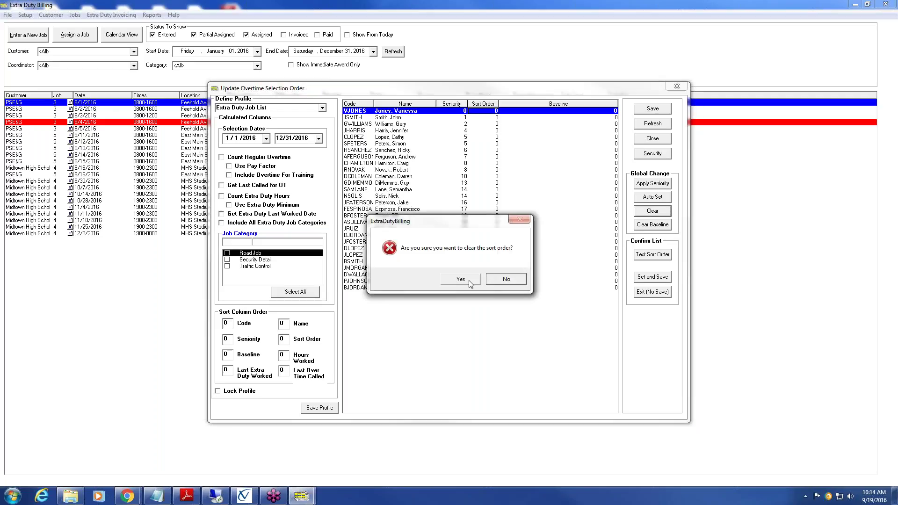
click(469, 279)
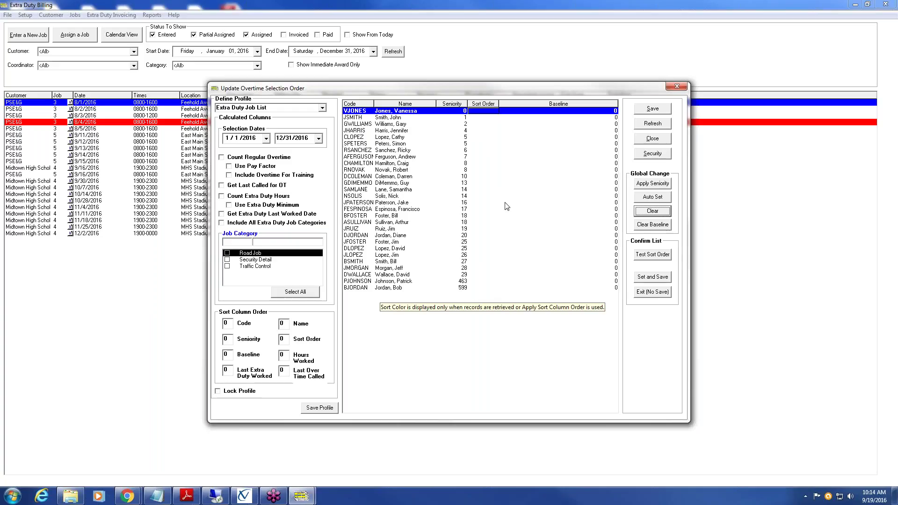
click(487, 114)
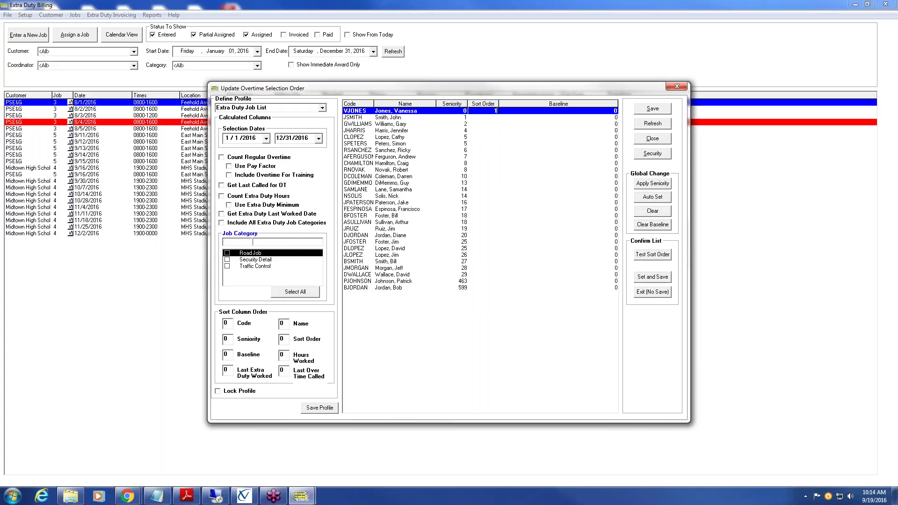
click(491, 118)
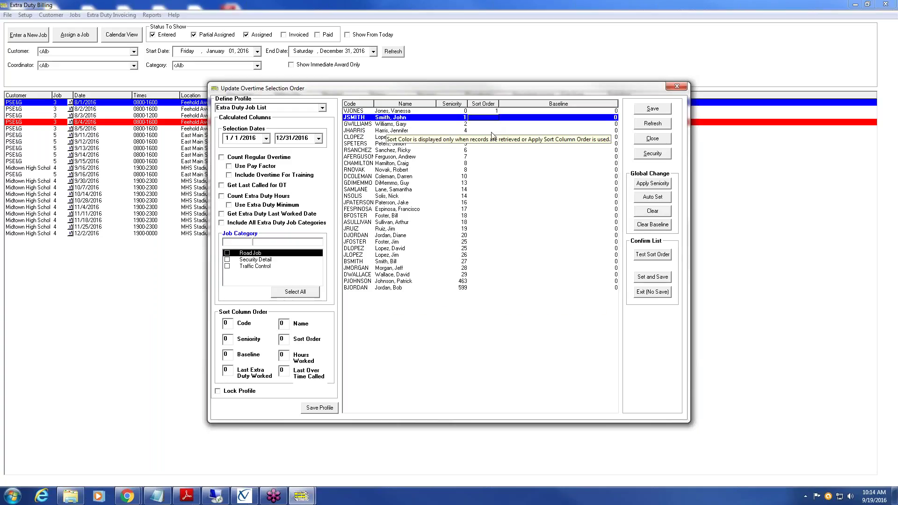
click(492, 131)
click(492, 150)
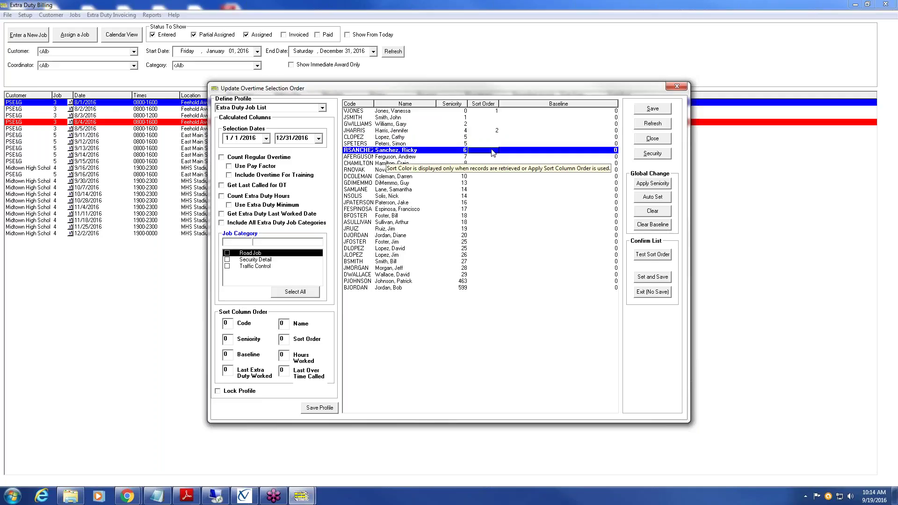
click(492, 151)
click(491, 176)
click(492, 176)
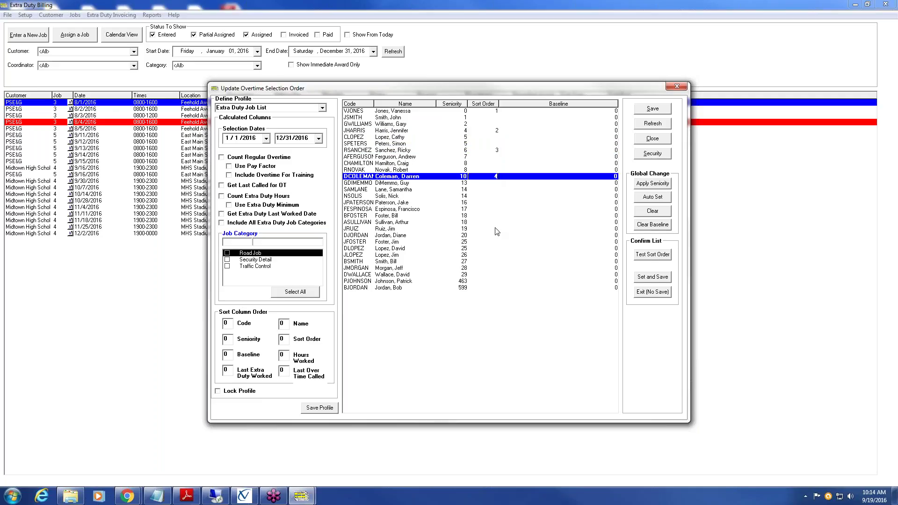
- Give the next chosen employees sort orders 5–7 and enter 8 for the last one
click(496, 229)
click(496, 229)
click(497, 255)
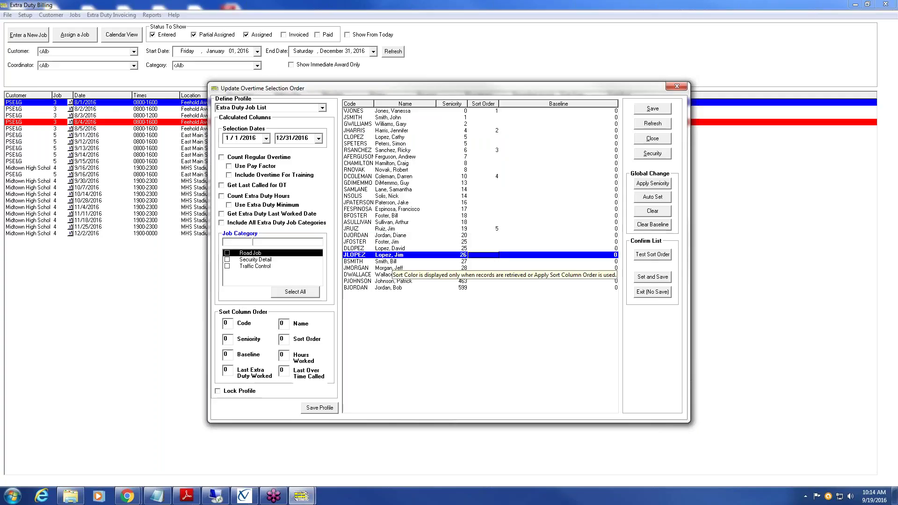
click(498, 255)
click(496, 268)
click(497, 268)
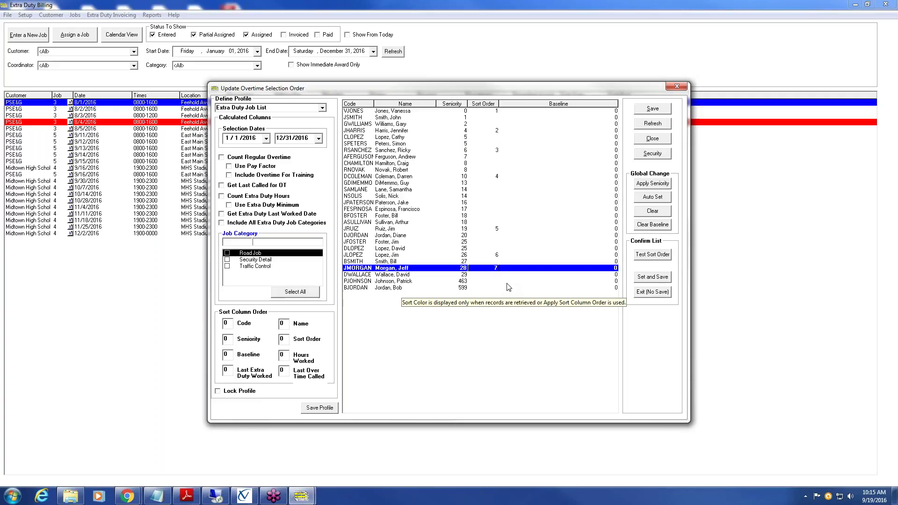
click(495, 288)
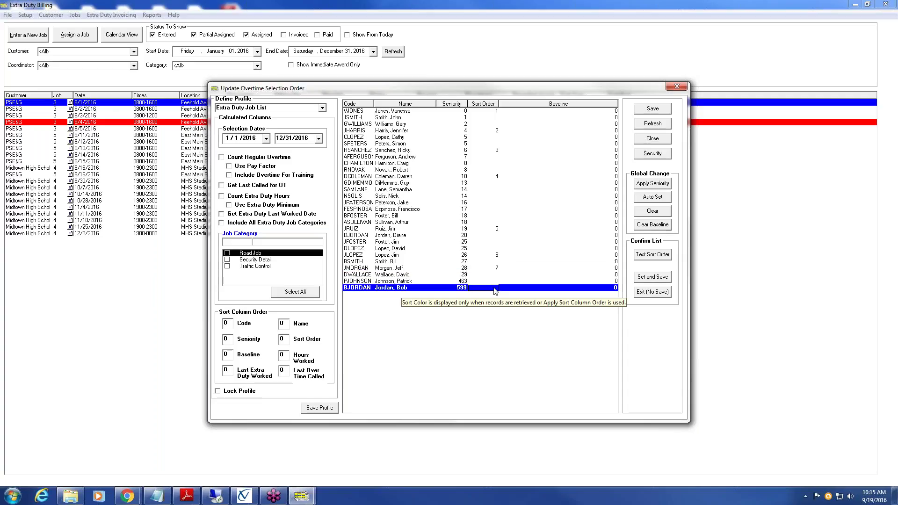
text(8)
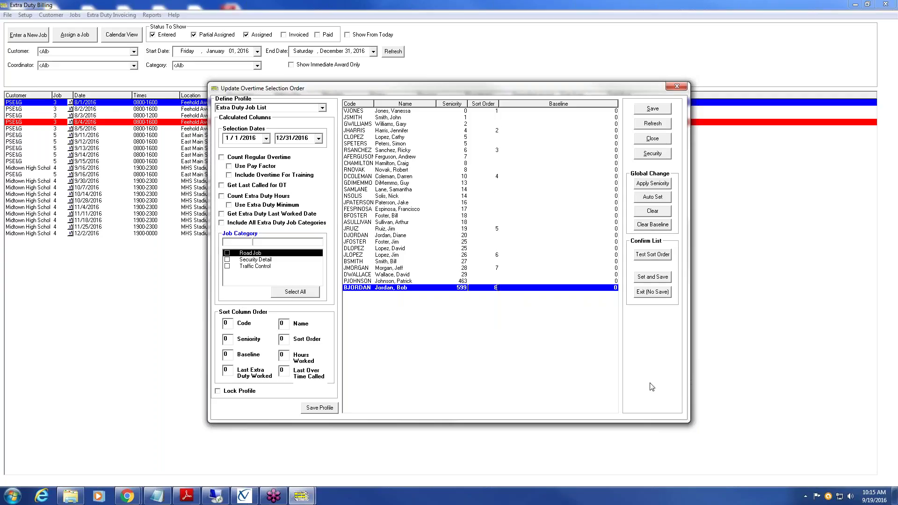
- Fill blank sort orders with seniority values via Apply Seniority and save the order
click(655, 184)
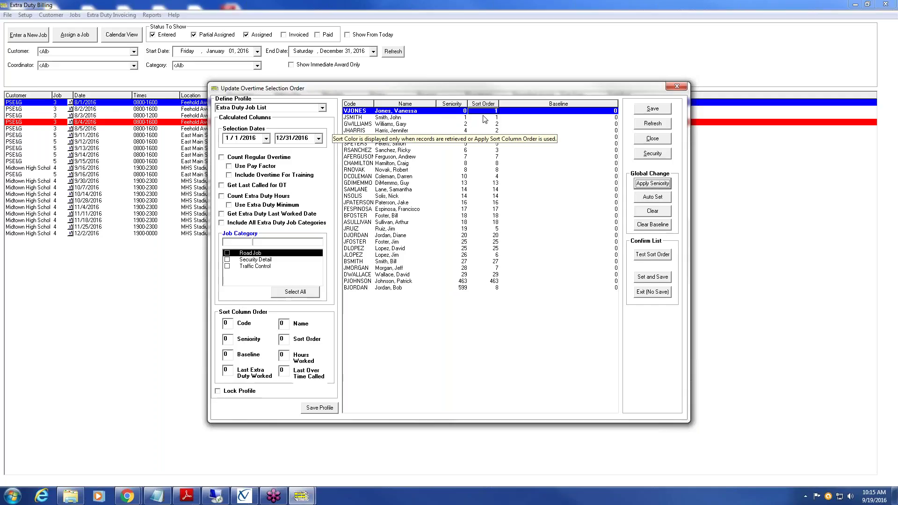
click(654, 109)
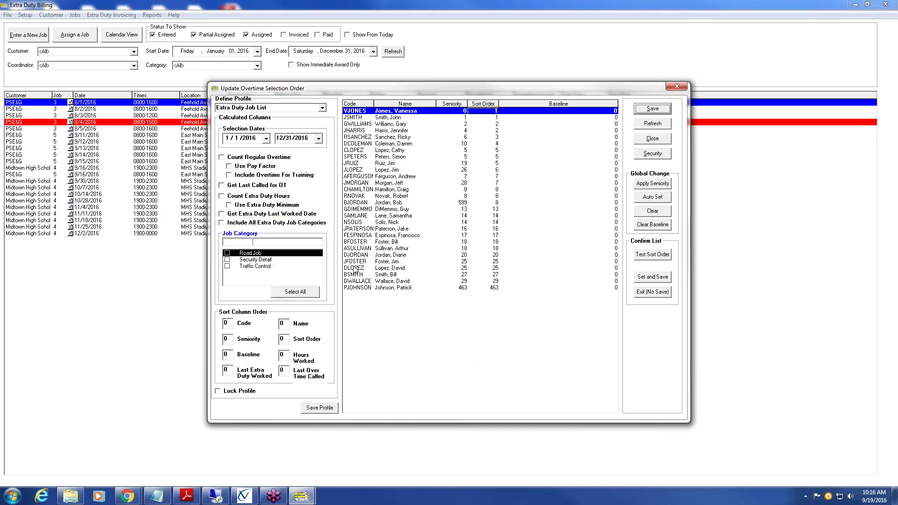
- Tick Count Extra Duty Hours and Use Extra Duty Minimum under Calculated Columns
click(224, 196)
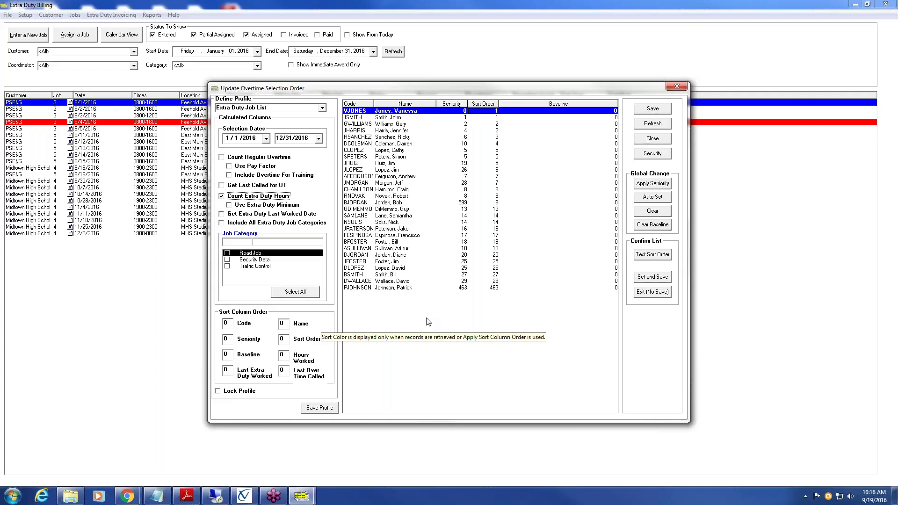
click(229, 206)
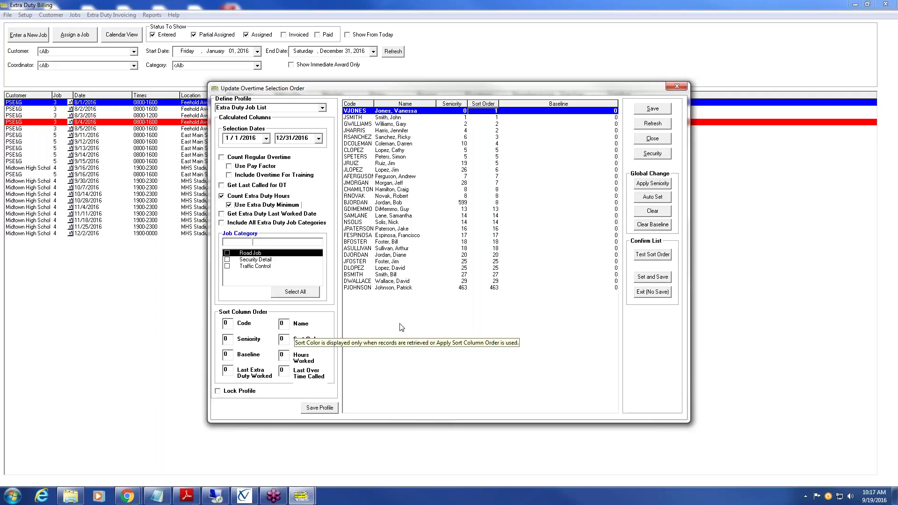
- Add last-worked dates and all job categories, review sort orders, then save and close
click(221, 214)
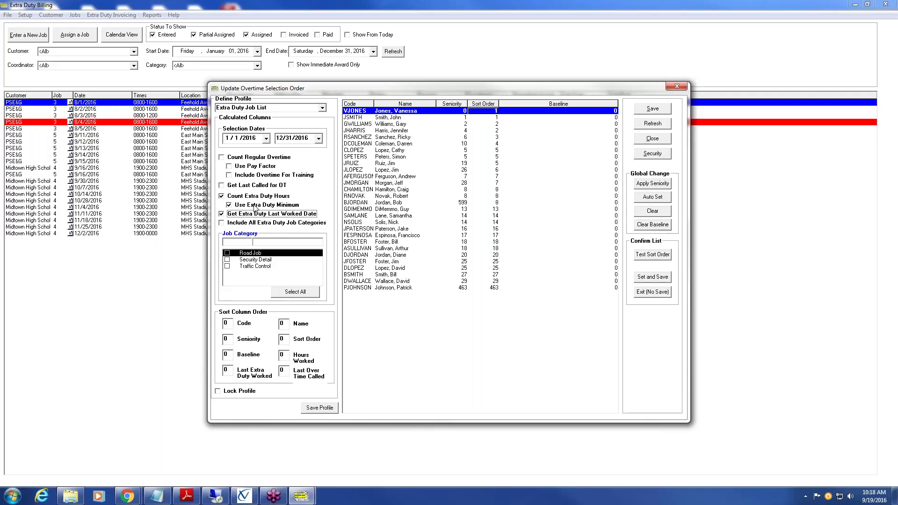
click(222, 223)
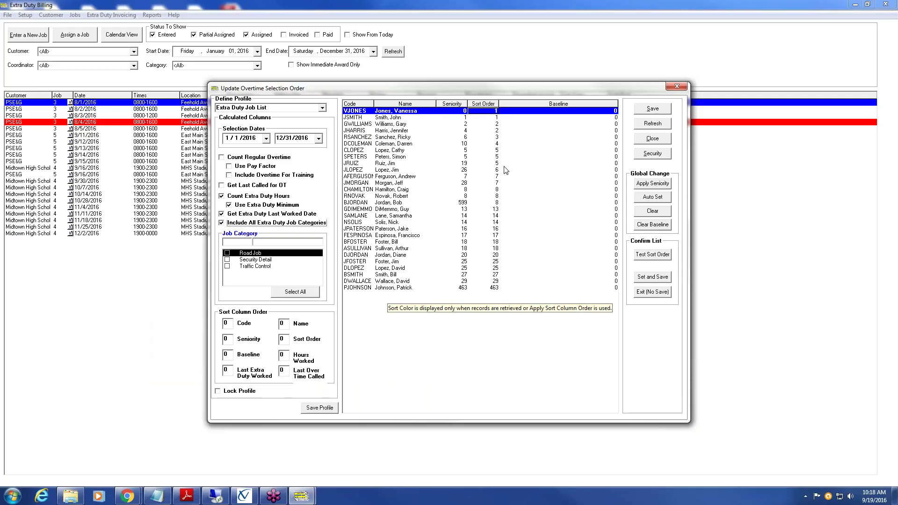
click(494, 118)
click(493, 123)
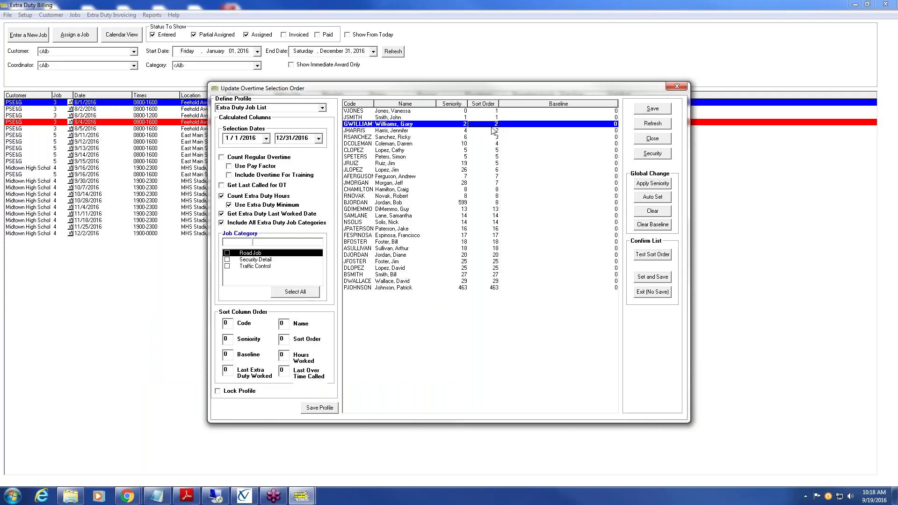
click(493, 131)
click(492, 137)
click(491, 143)
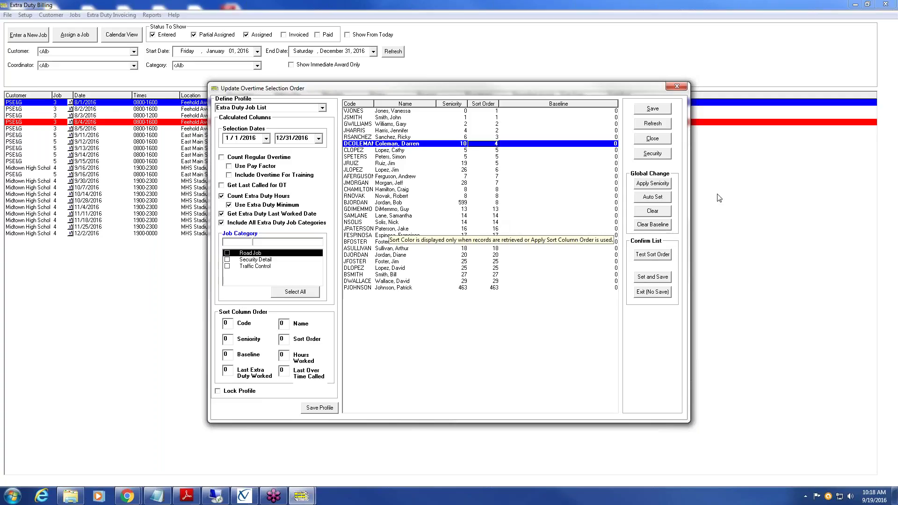
click(650, 111)
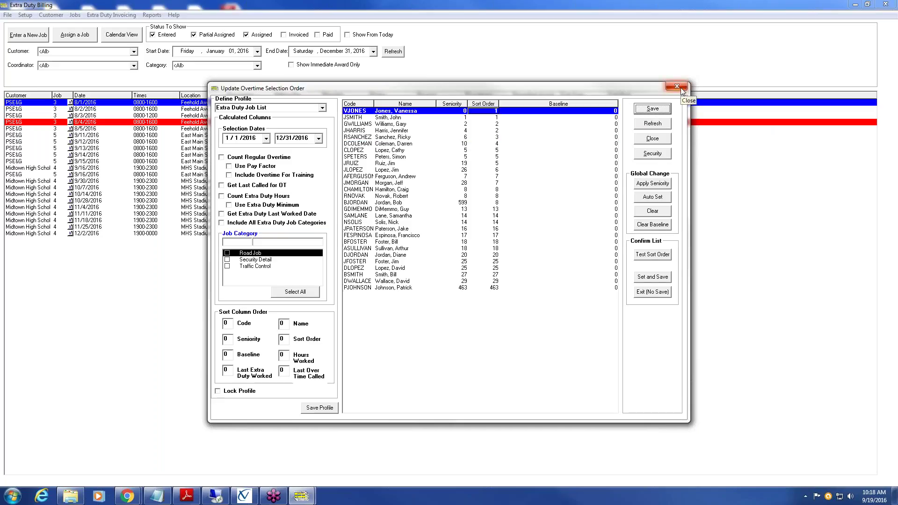
click(677, 86)
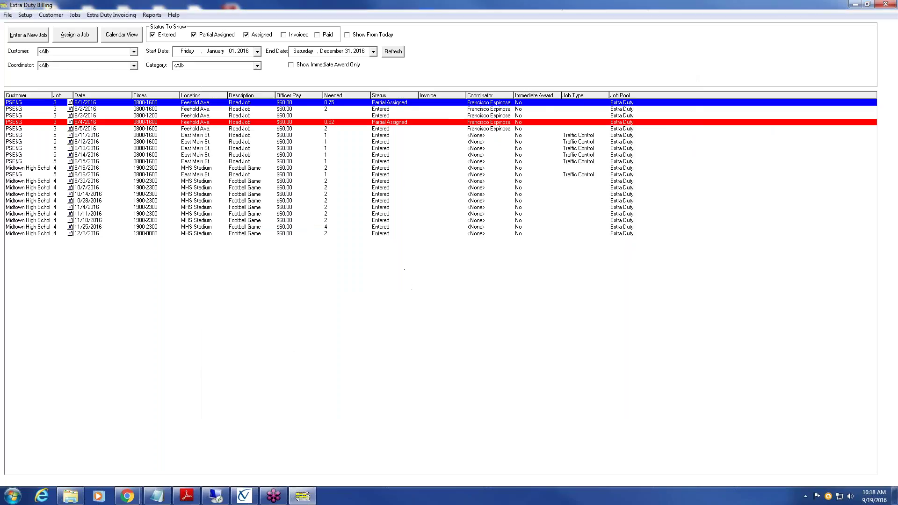
- Open Setup > Update Phone Pad Control and inspect Button 2's Deny help text and Button 1's actions
click(26, 15)
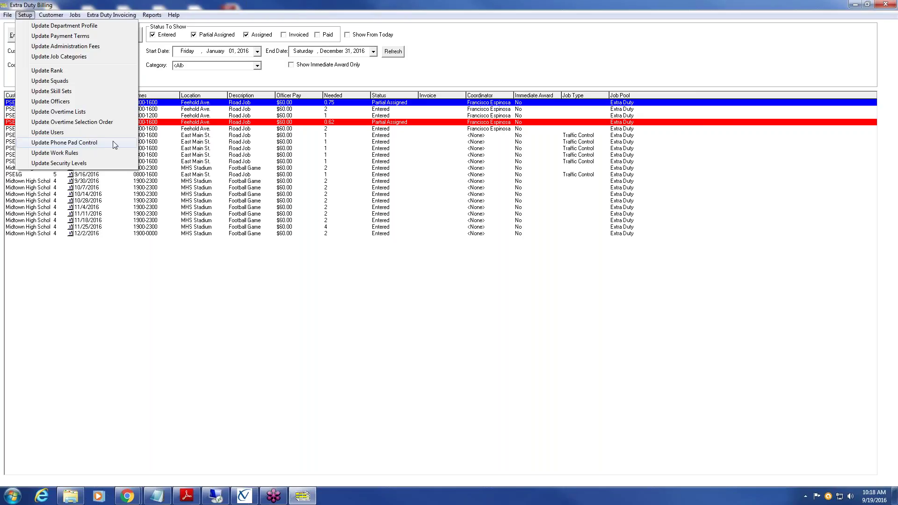
click(113, 142)
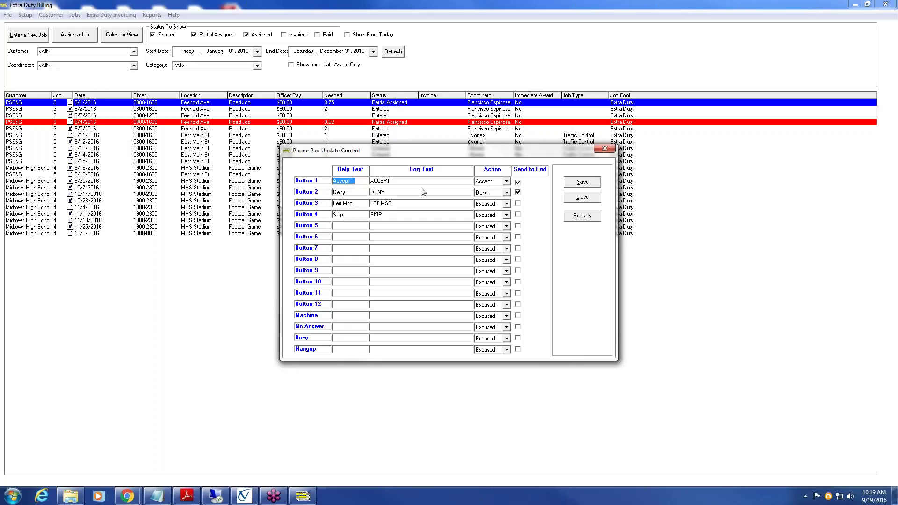
click(349, 194)
click(507, 182)
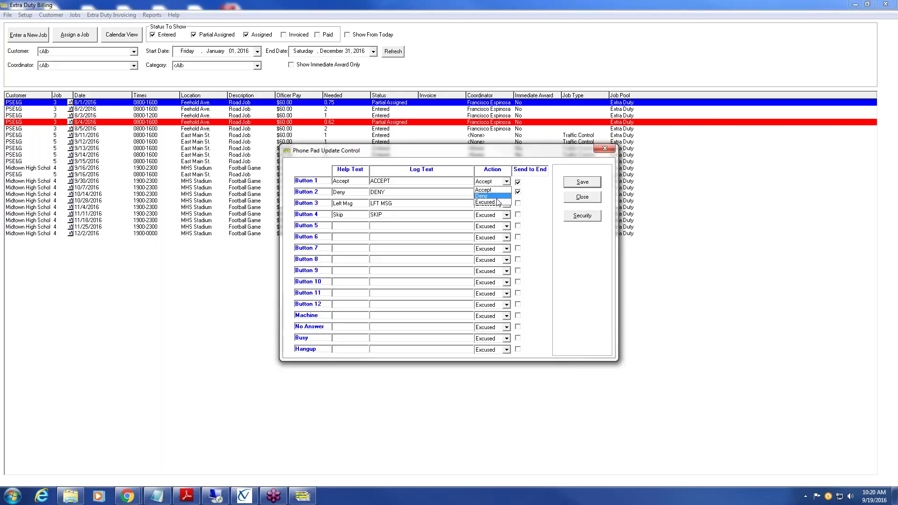
- Keep Accept for Button 1, set Button 2 (Deny) to Send to End, and save the settings
click(548, 241)
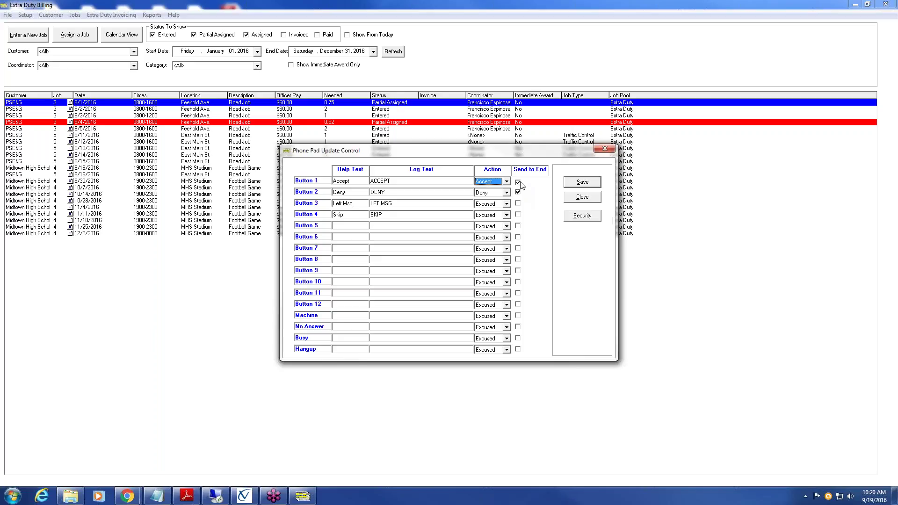
click(518, 192)
click(596, 185)
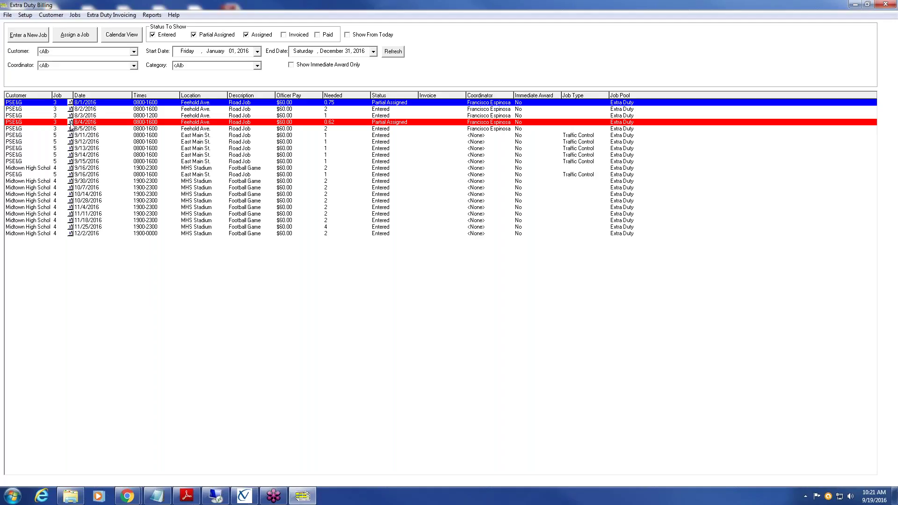
- Open the 8/4/2016 Road Job and retrieve eligible officers using Fairness Rotation
click(71, 122)
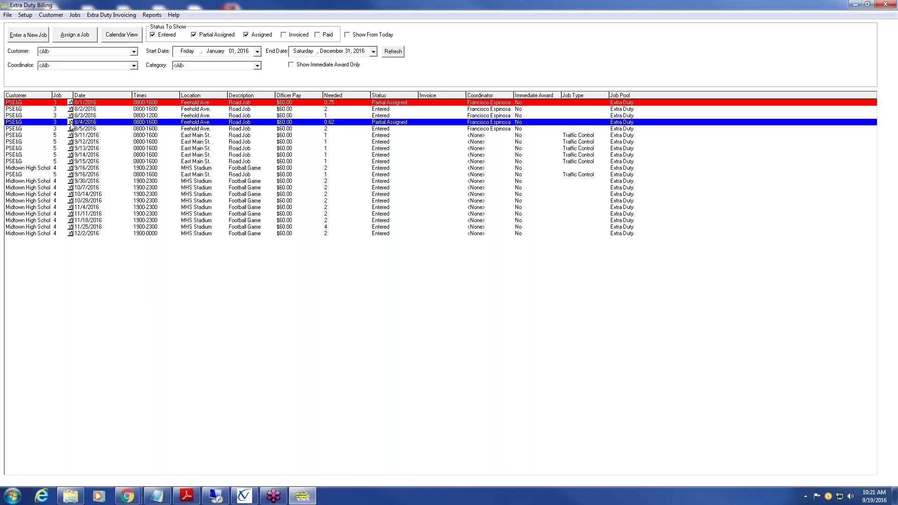
double_click(71, 125)
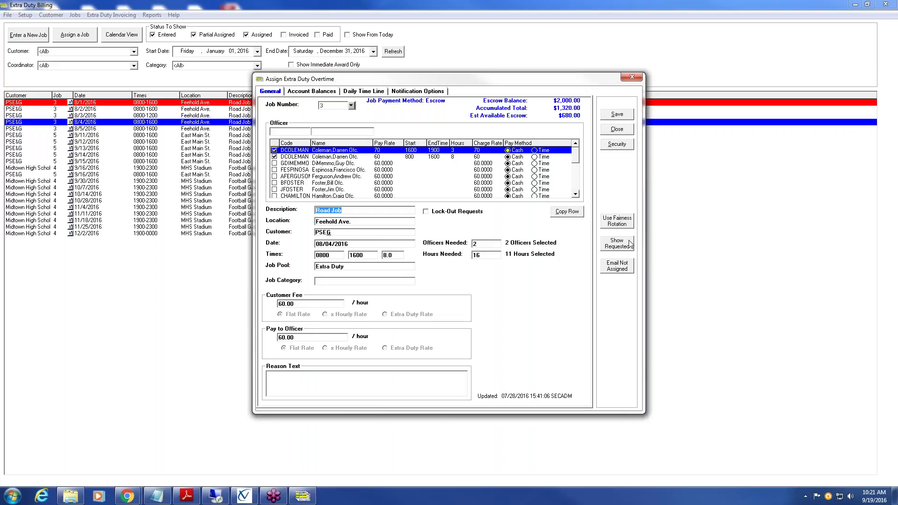
click(623, 227)
click(436, 350)
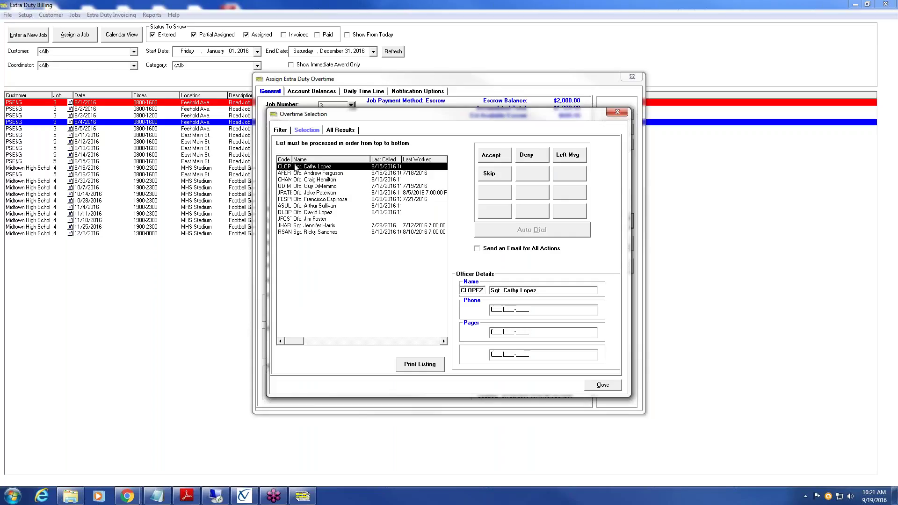
- Record the first officer's denial, acknowledge Selection Complete, and close the assignment window
click(534, 157)
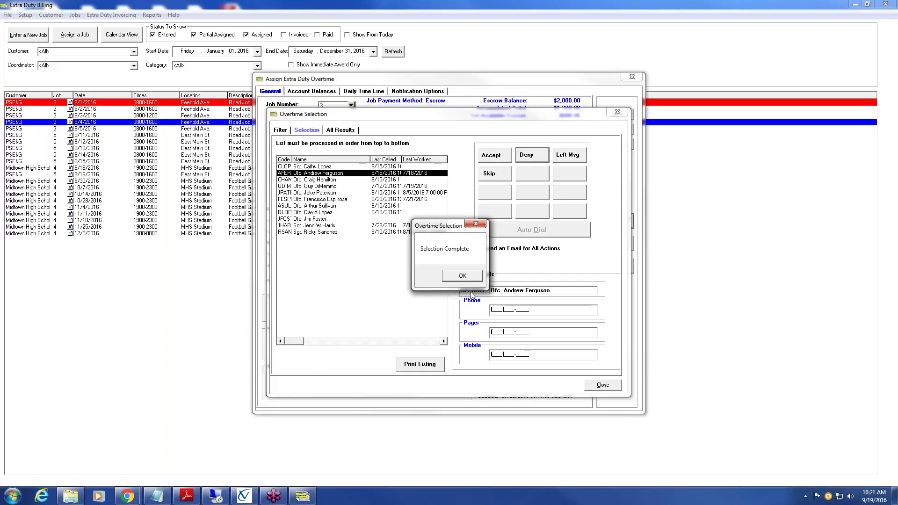
click(463, 277)
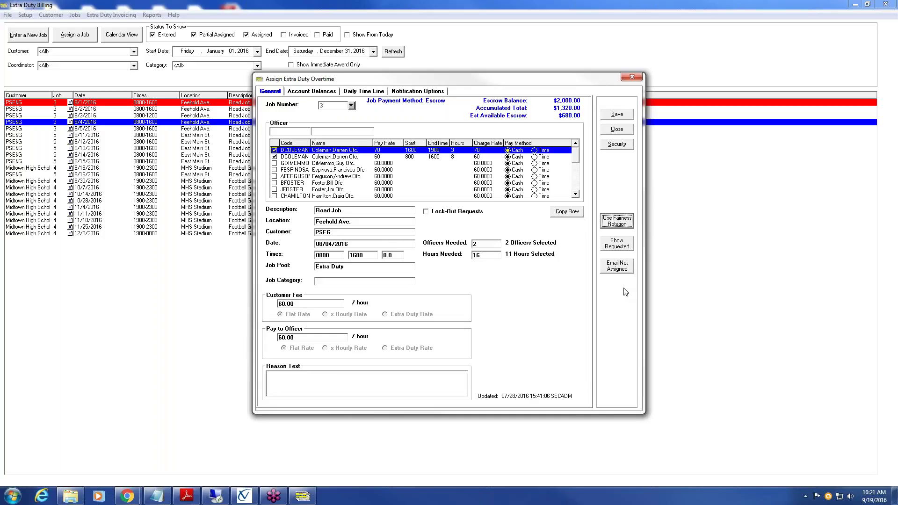
click(632, 77)
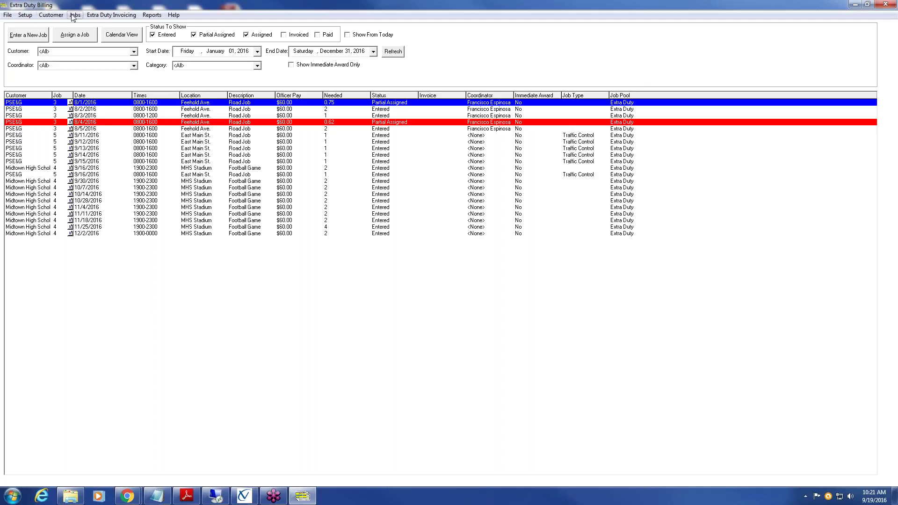
- Open Customer > Update Customer Profile and list existing customers Midtown High Schol and PSE&G
click(53, 15)
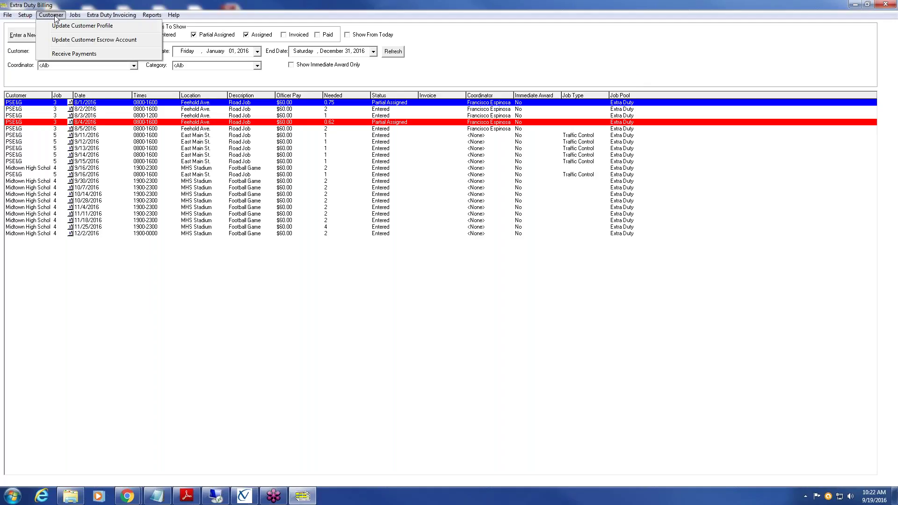
click(116, 26)
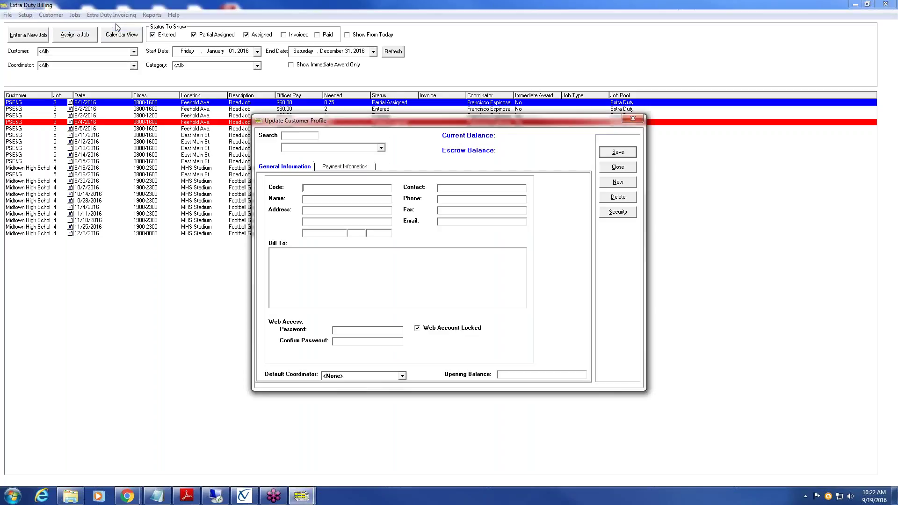
click(382, 148)
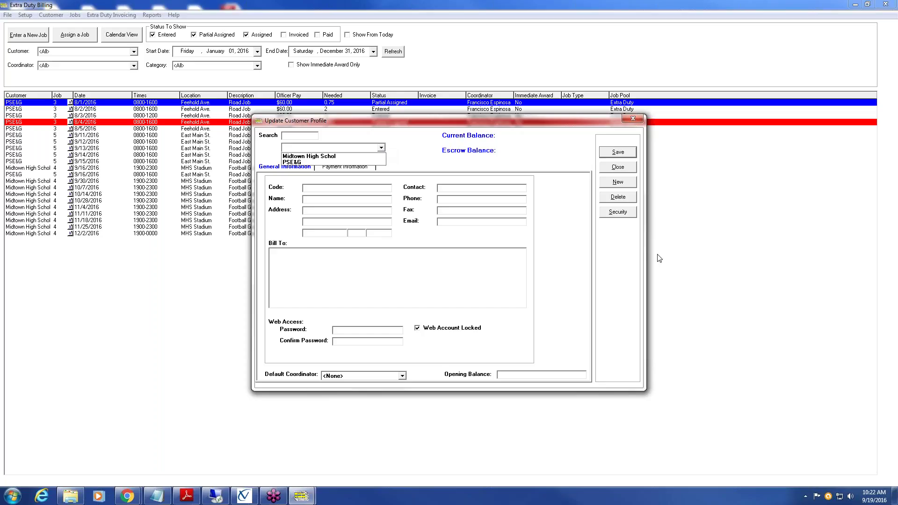
- Dismiss the existing-customer list and start a blank new customer record
click(619, 184)
click(621, 186)
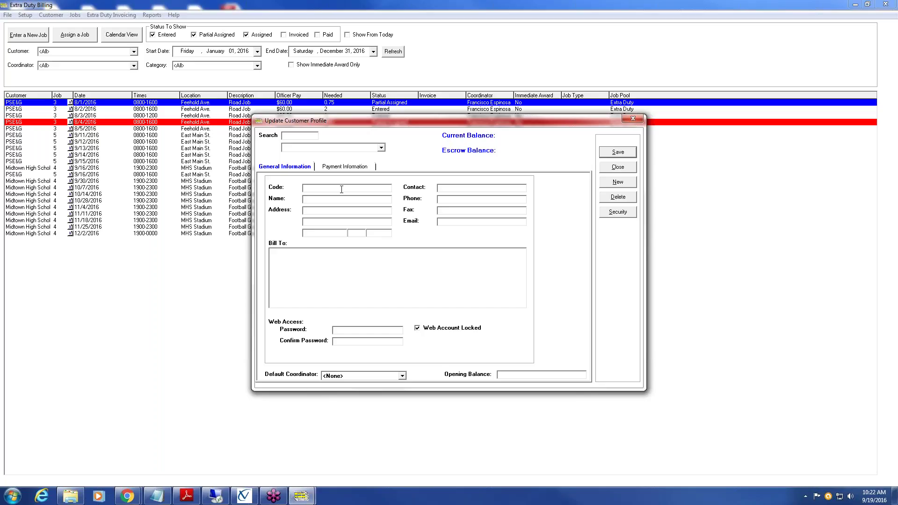
- Enter code JJC, name J&J Construction, the street address and the contact's name
text(JC)
click(304, 199)
text(J&J )
text(Con)
text(str)
text(uct)
text(E)
text(.)
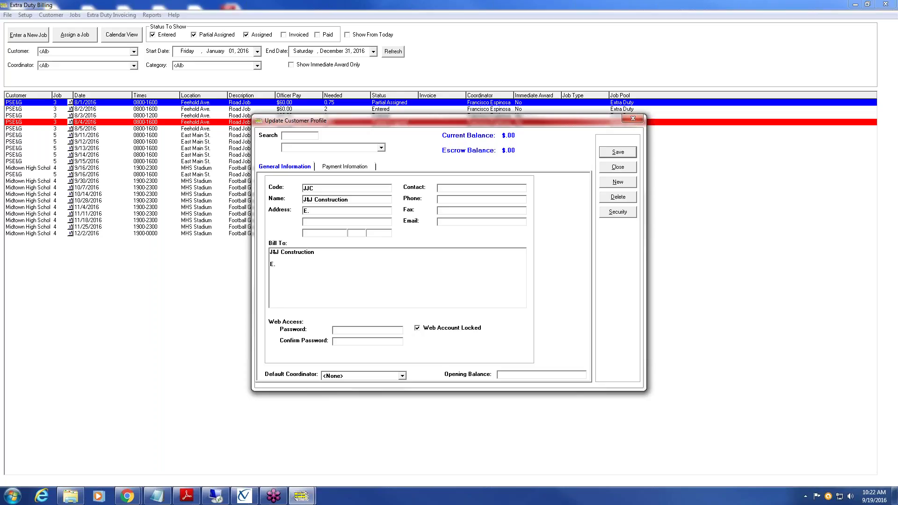
text( Freehold )
text(Rd)
text(J. Sal)
key(BackSpace)
key(BackSpace)
text(mith)
- Fill in the contact's phone number, e-mail address, and the city, state and ZIP
key(Tab)
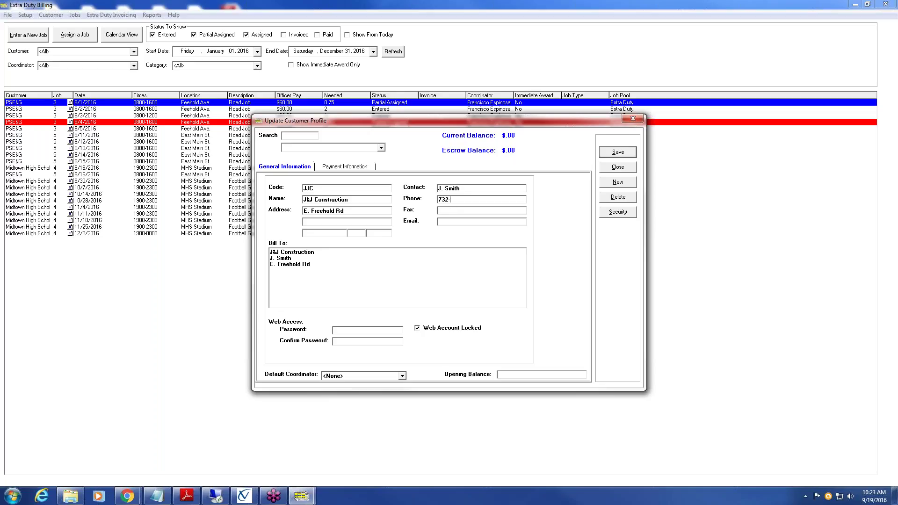
click(459, 223)
text(Freehold )
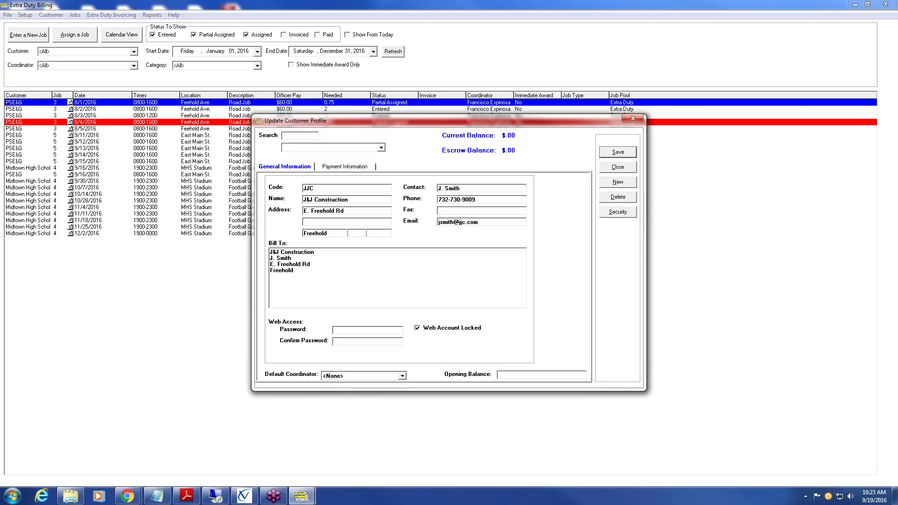
text(NJ )
text(0)
text(7728)
- On Payment Information, set the Charge Fee to Flat Rate at 60.00
click(359, 168)
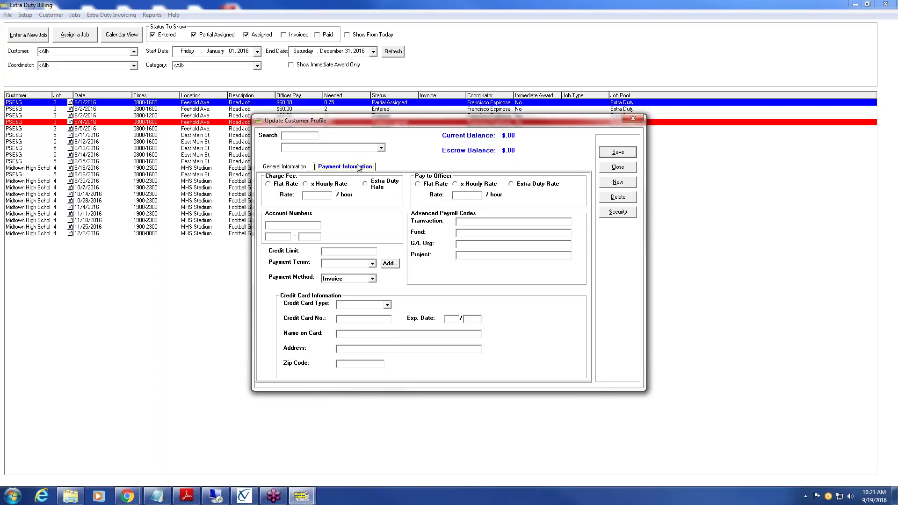
click(268, 184)
click(314, 196)
text(60.00)
- Set Pay to Officer to Flat Rate at 50.0
click(419, 186)
click(474, 196)
text(50.0)
- Choose 30 DAYS payment terms and Invoice payment method, then save J&J Construction
click(373, 265)
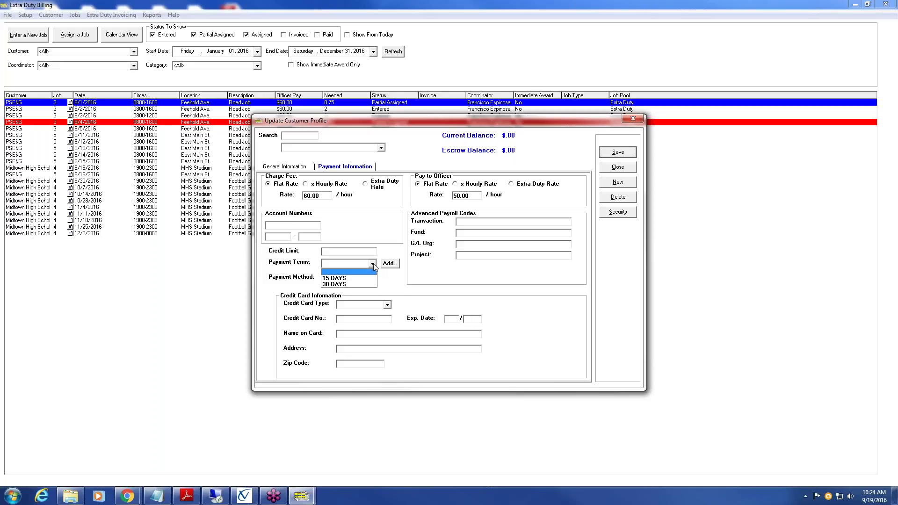
click(357, 284)
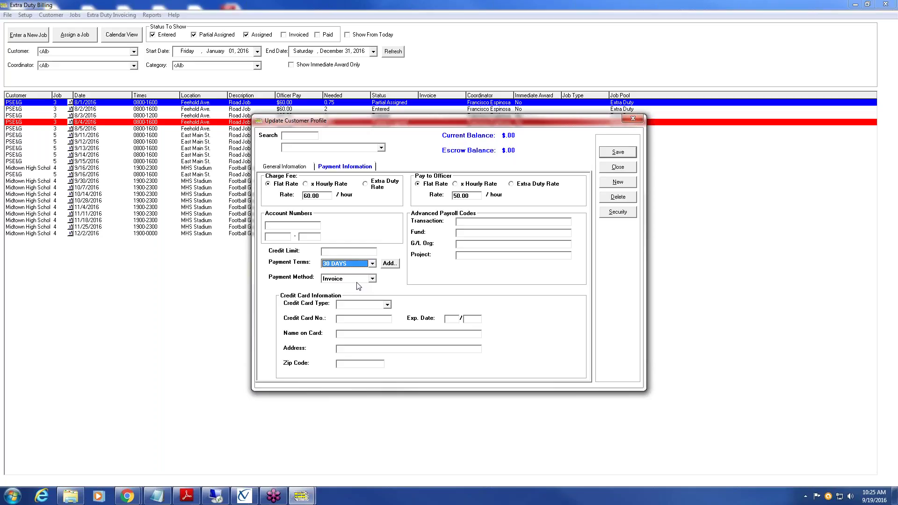
click(373, 279)
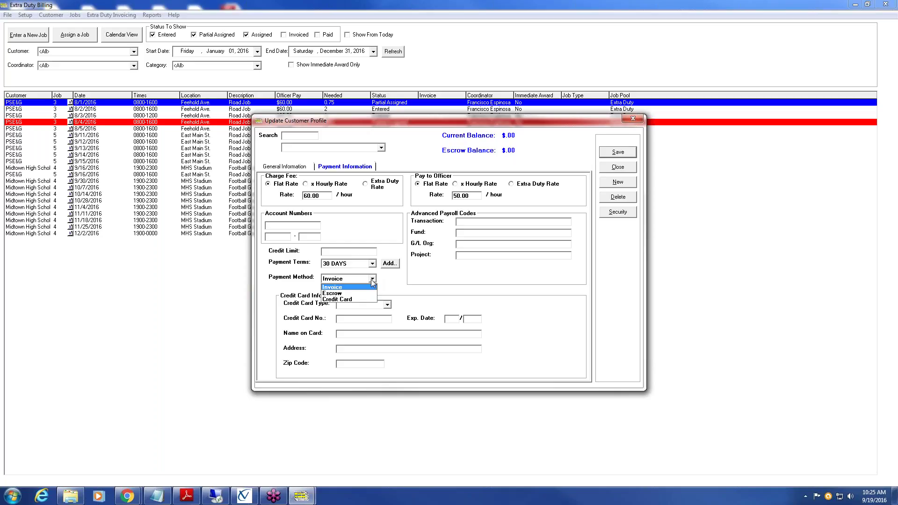
click(359, 299)
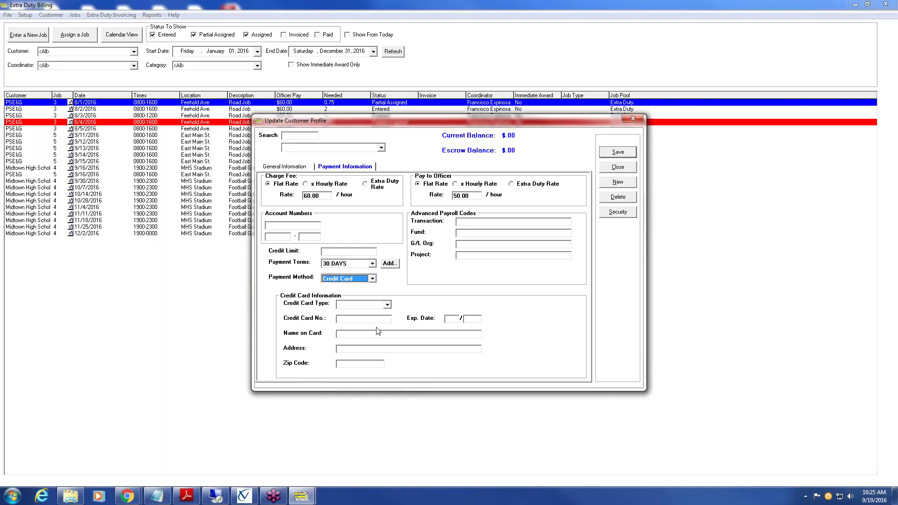
click(373, 279)
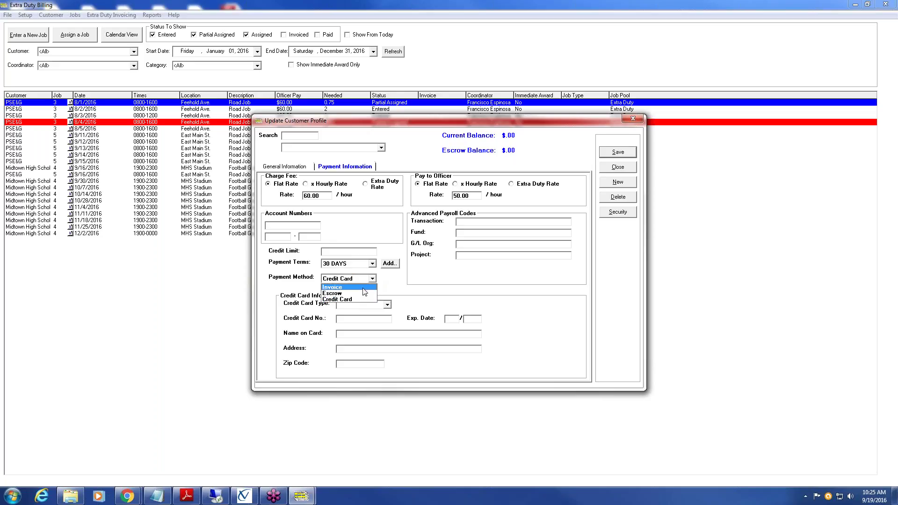
click(356, 288)
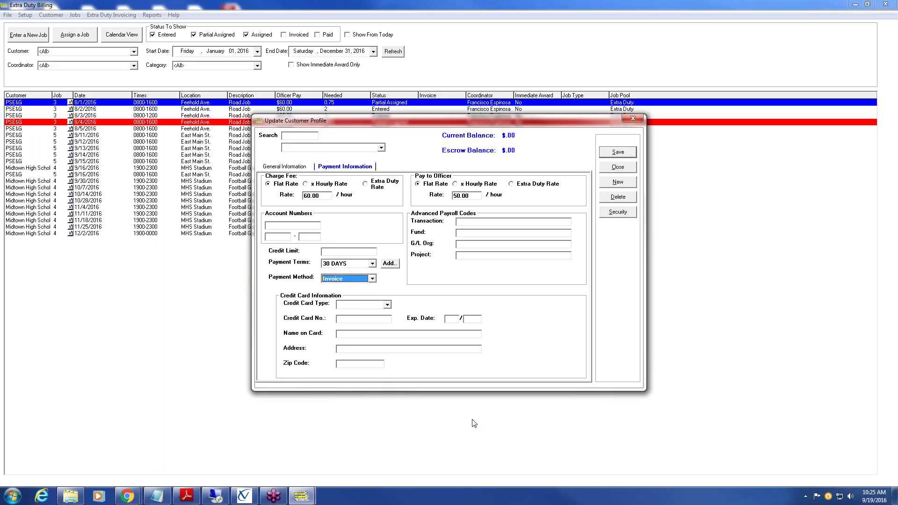
click(626, 155)
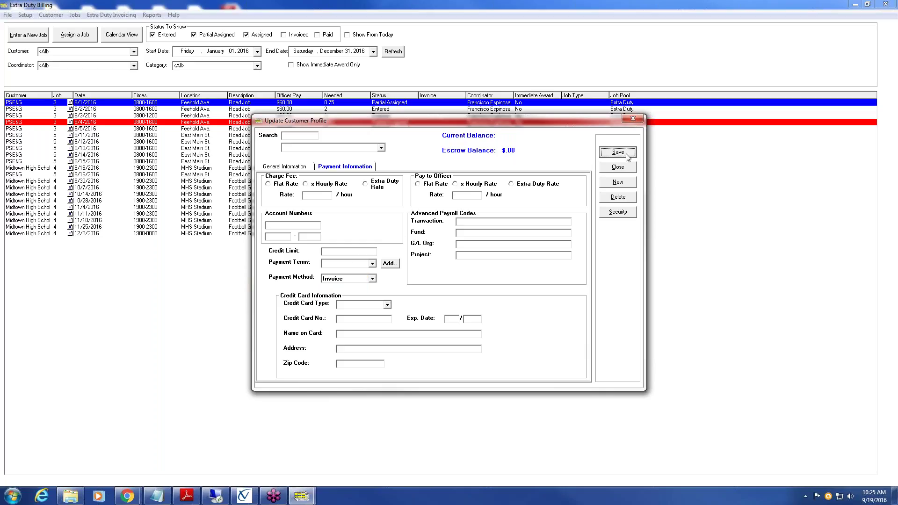